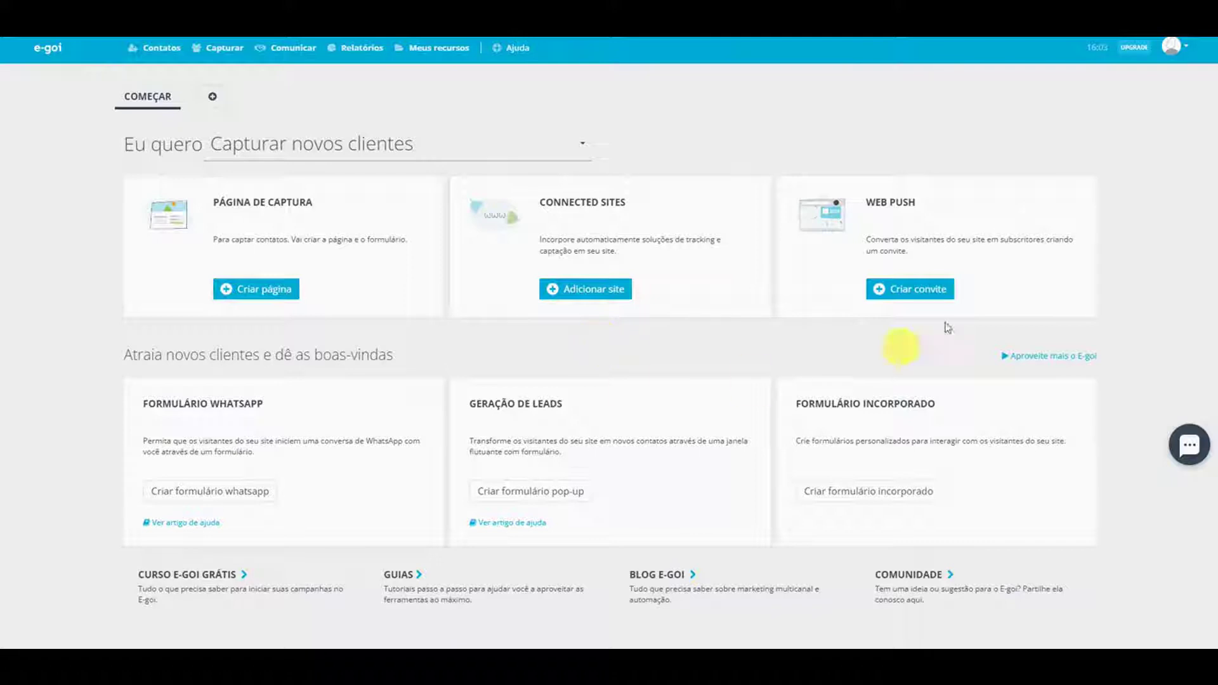
# Open the Connected Sites settings in the account options.
pyautogui.click(1174, 50)
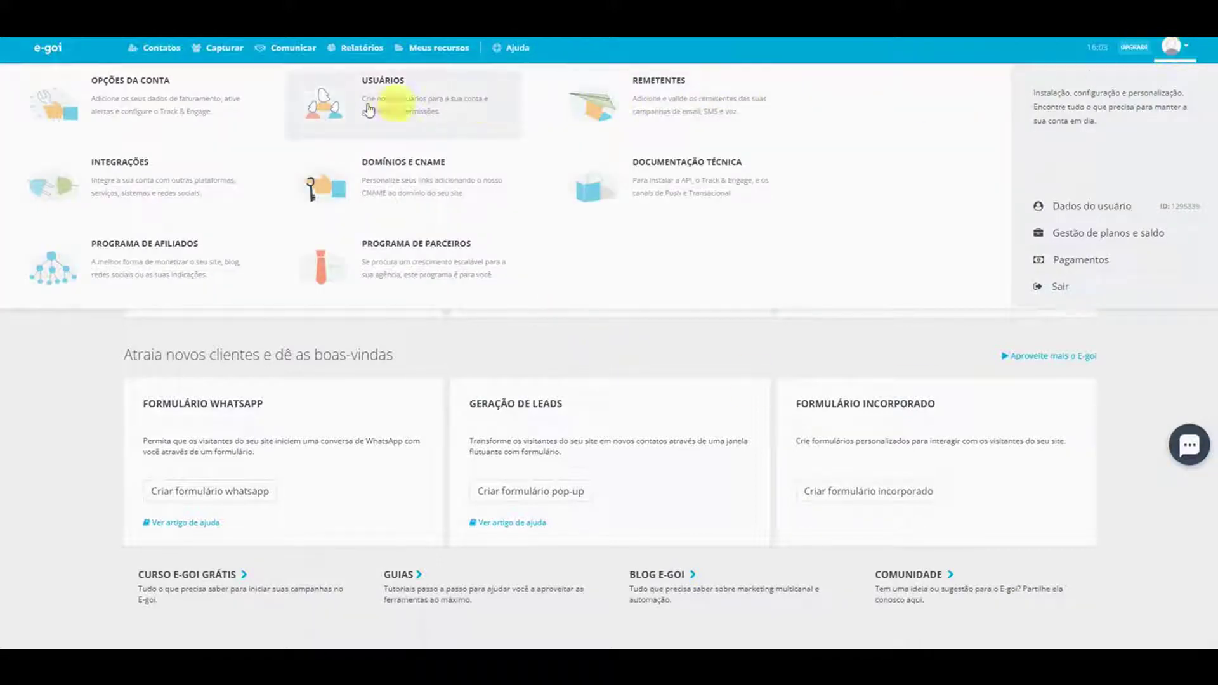
pyautogui.click(169, 109)
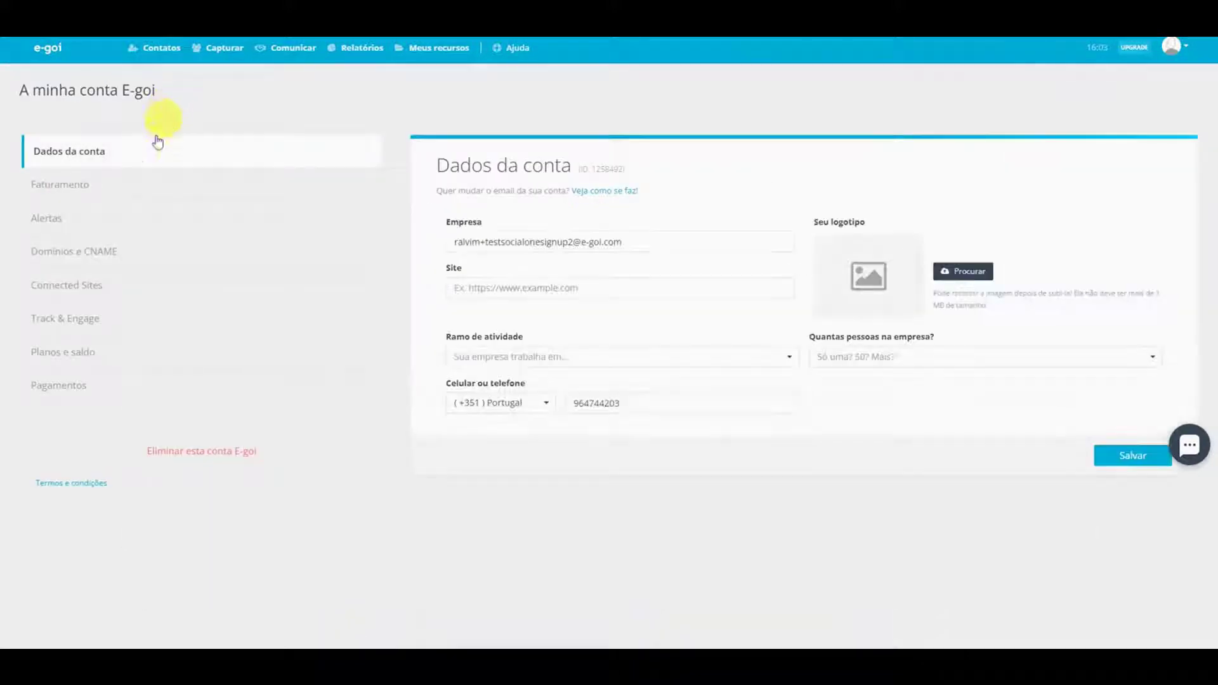
pyautogui.click(89, 288)
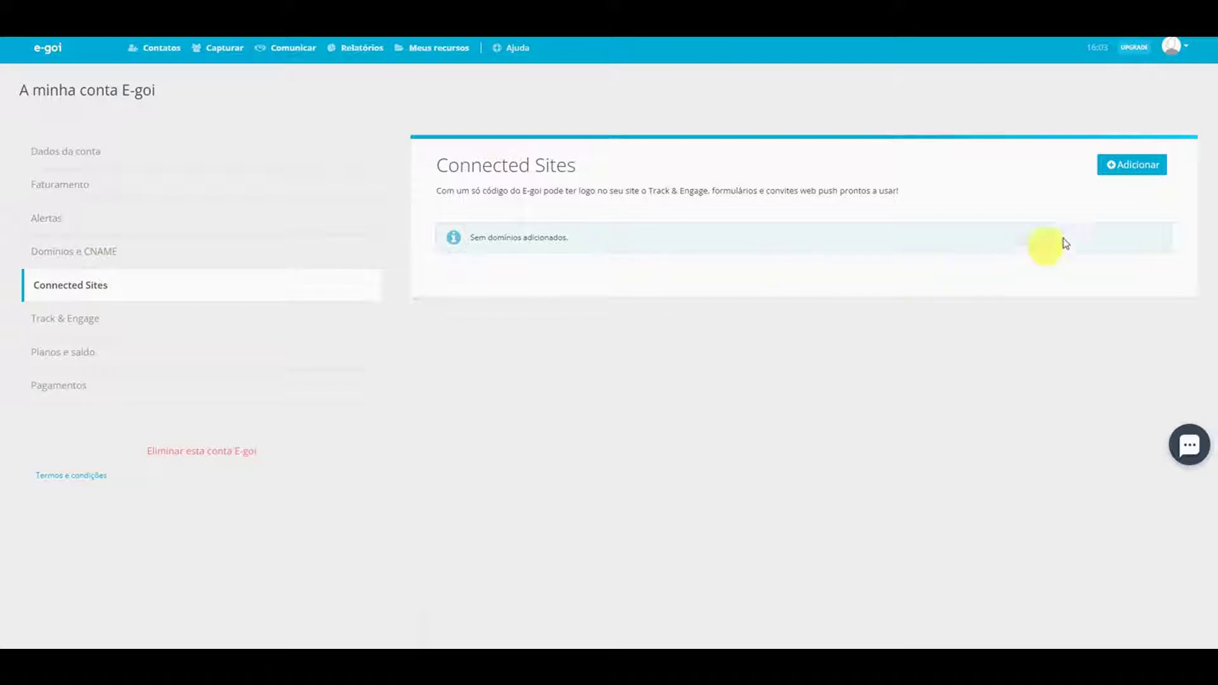
# Add the Wix site's https domain to Connected Sites and associate it with the contact list "5 - Lista de novos contatos".
pyautogui.click(1137, 170)
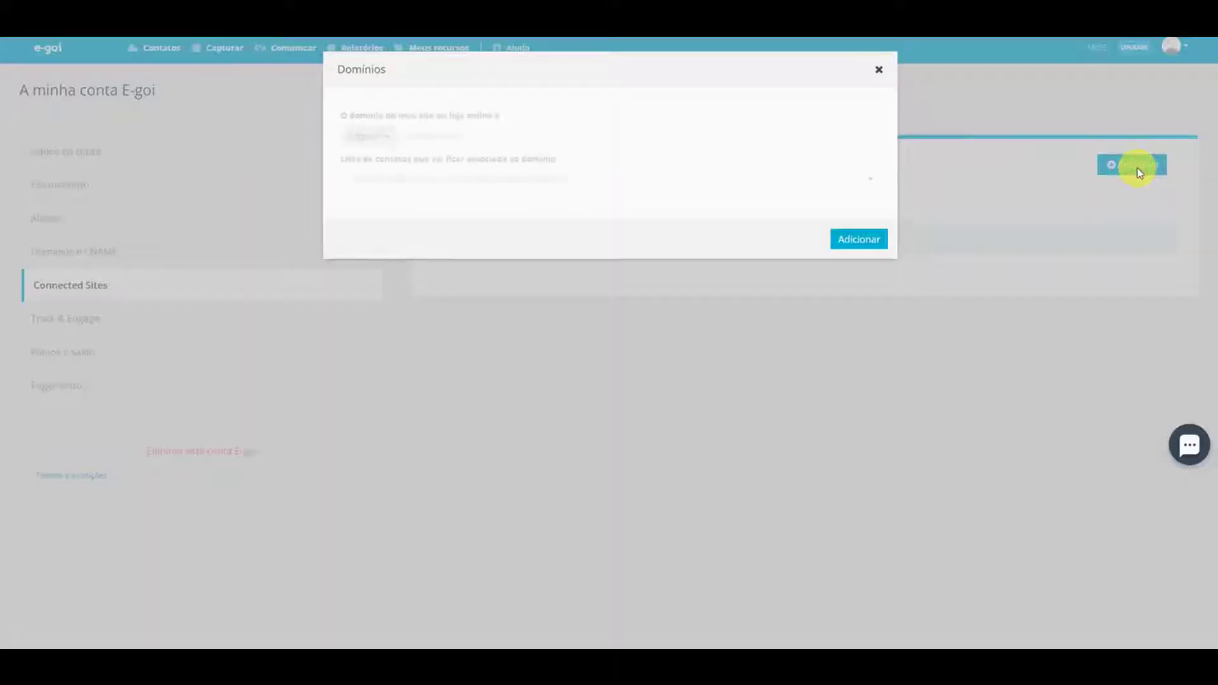
pyautogui.click(417, 135)
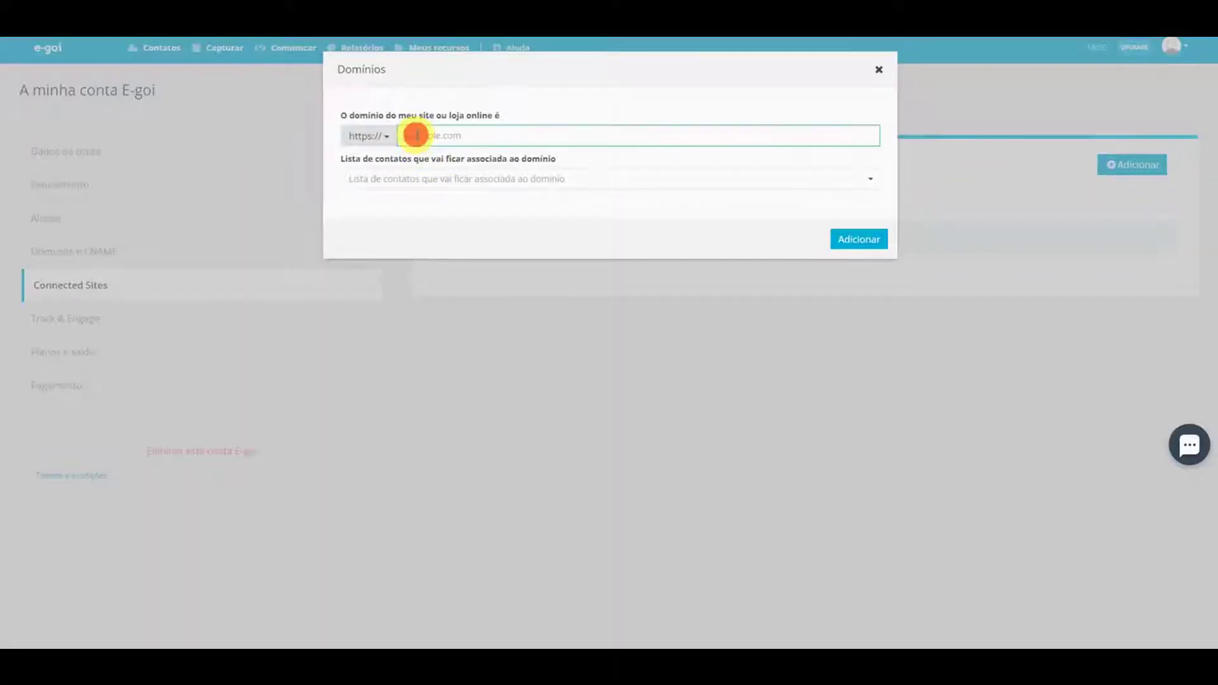
pyautogui.write('ralvimintegrationt.wixsite.com')
pyautogui.click(578, 180)
pyautogui.click(551, 197)
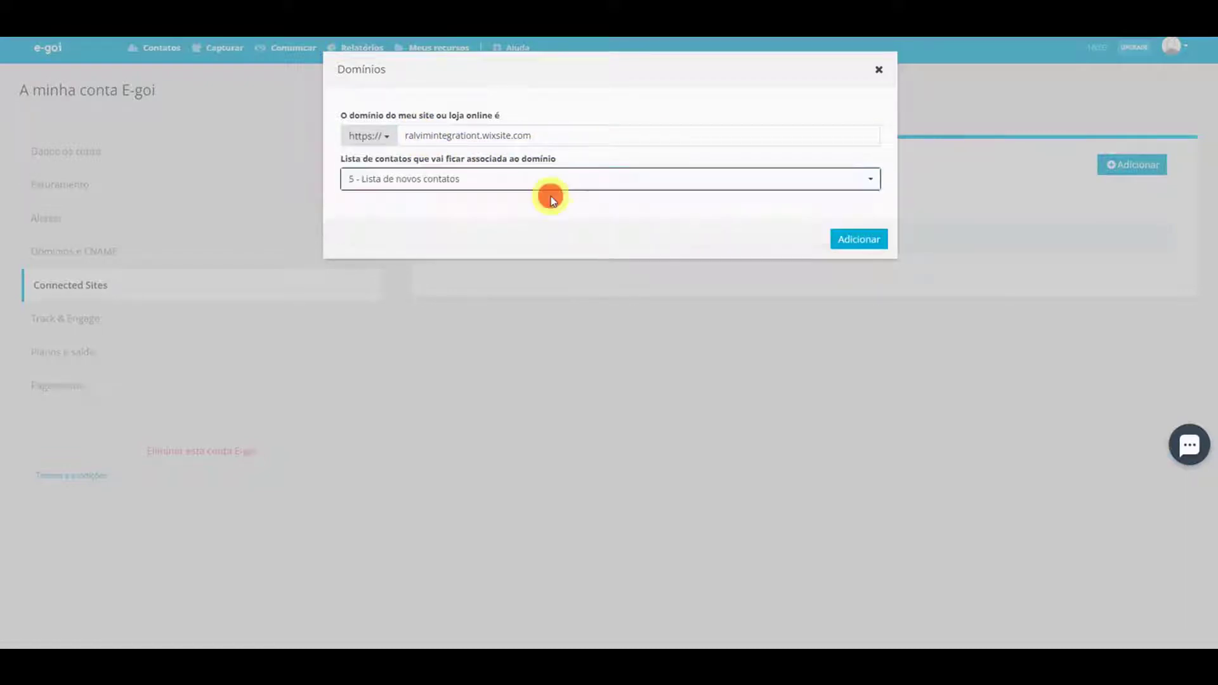
pyautogui.click(846, 242)
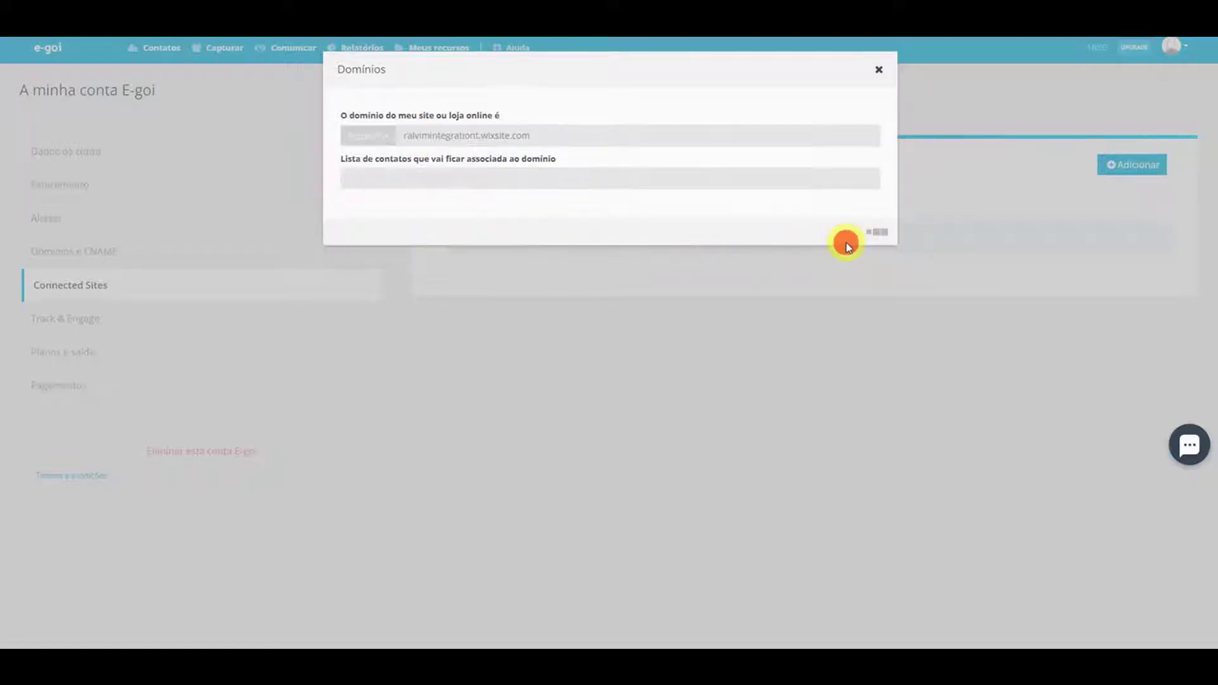
# Copy the Connected Sites tracking code for the added domain.
pyautogui.click(531, 101)
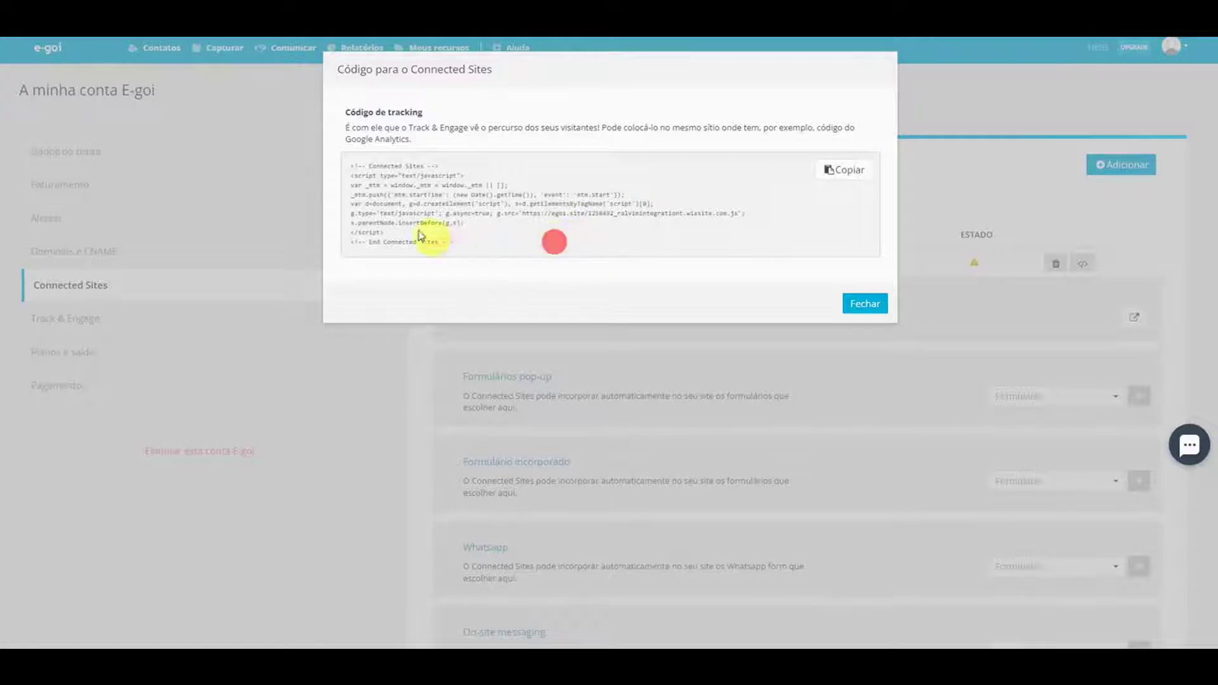
pyautogui.moveTo(418, 236); pyautogui.dragTo(351, 166)
pyautogui.click(600, 230)
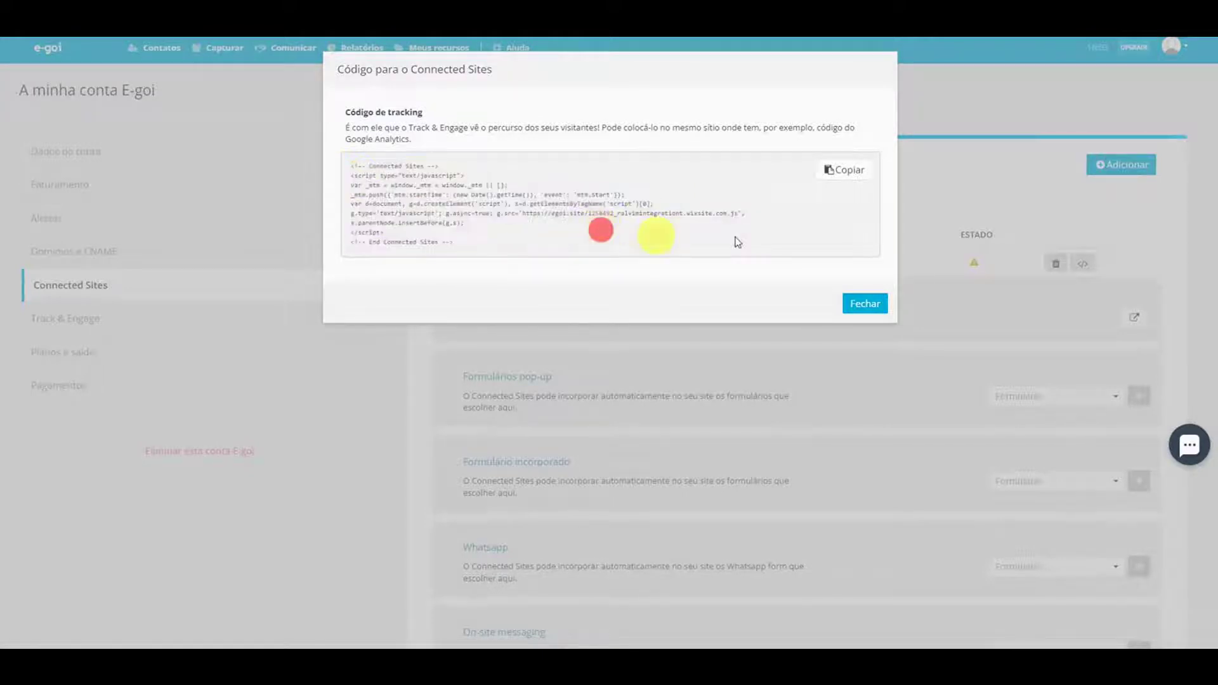
pyautogui.click(849, 170)
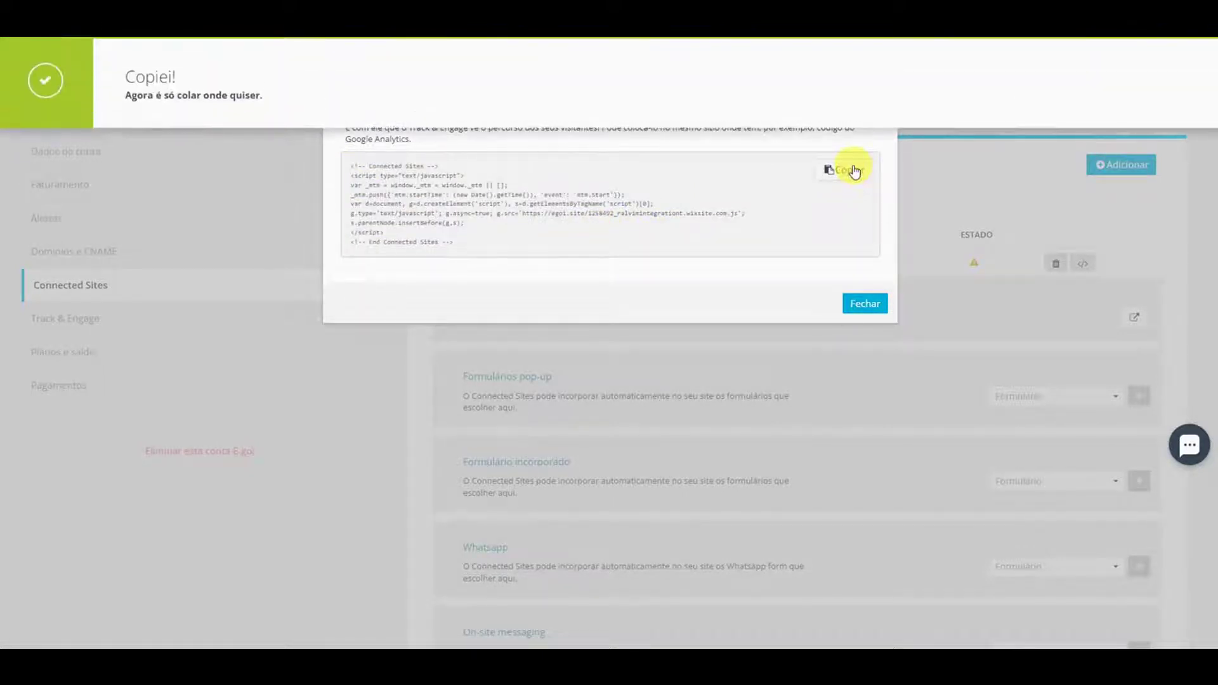
# Switch to the PromoPet website builder and paste the tracking code into its advanced code injection settings.
pyautogui.click(576, 104)
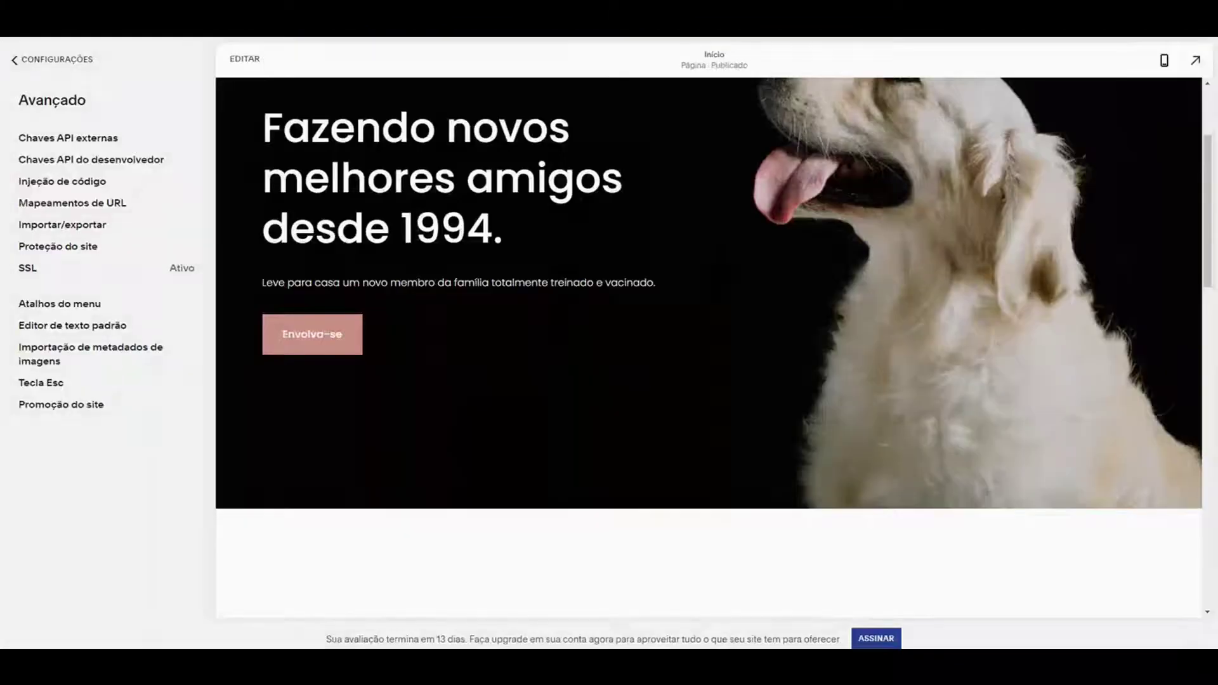
pyautogui.scroll(3, 571, 312)
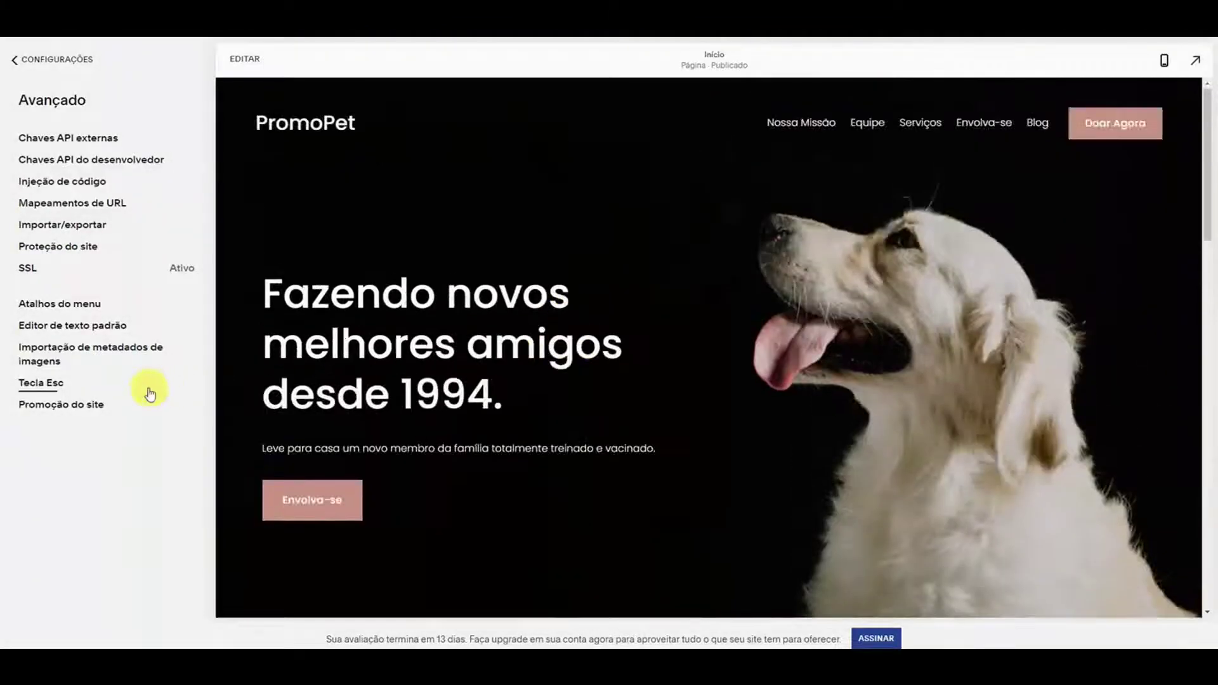
pyautogui.click(62, 181)
pyautogui.click(174, 493)
pyautogui.hotkey('ctrl', 'v')
pyautogui.click(41, 61)
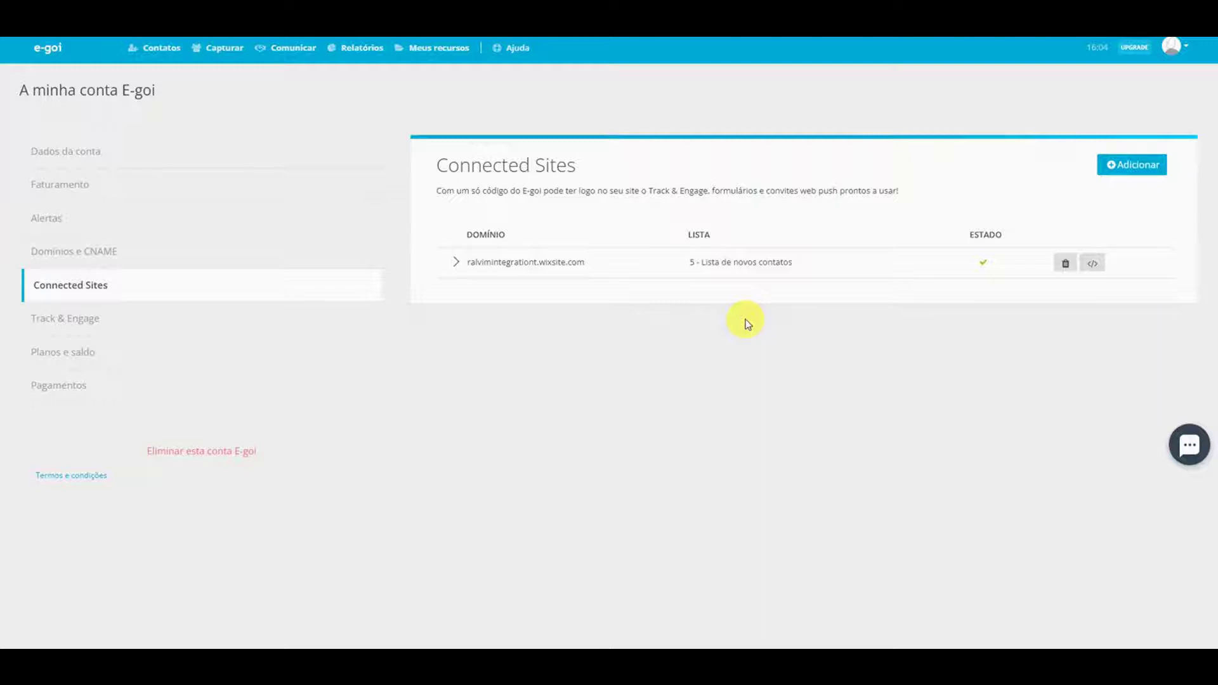
# Create an embedded form (Formulário incorporado) that registers people in the contact list "5 - Lista de novos contatos".
pyautogui.click(223, 51)
pyautogui.moveTo(542, 92)
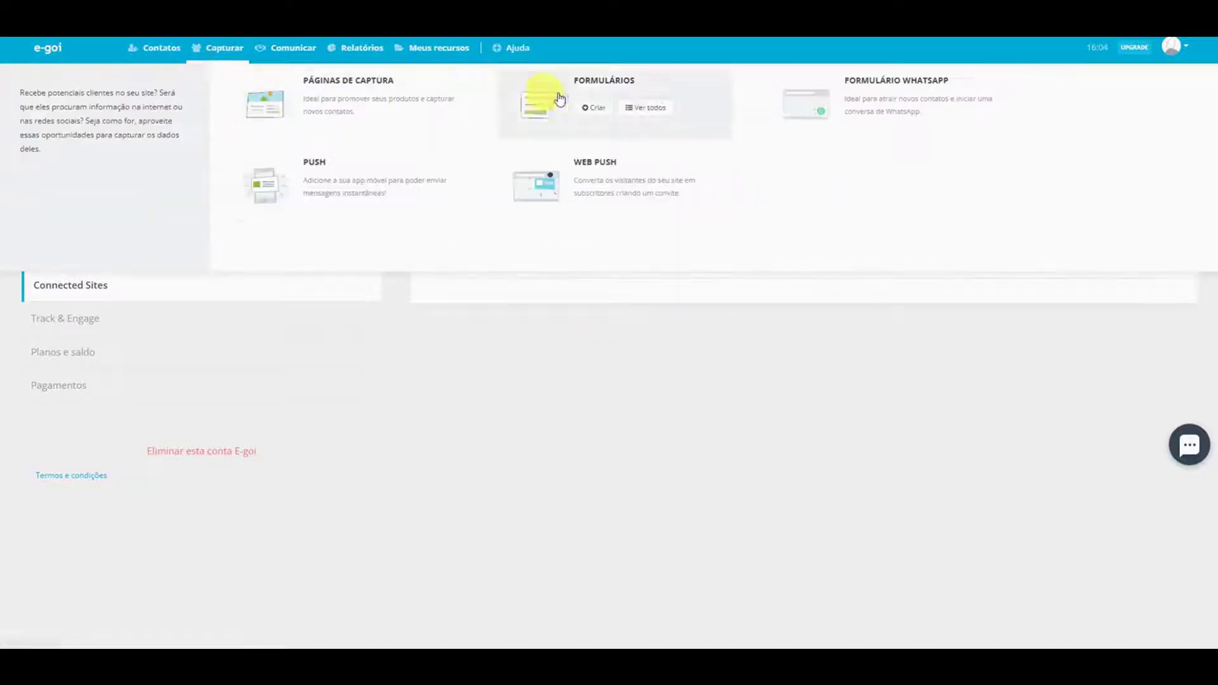
pyautogui.click(596, 109)
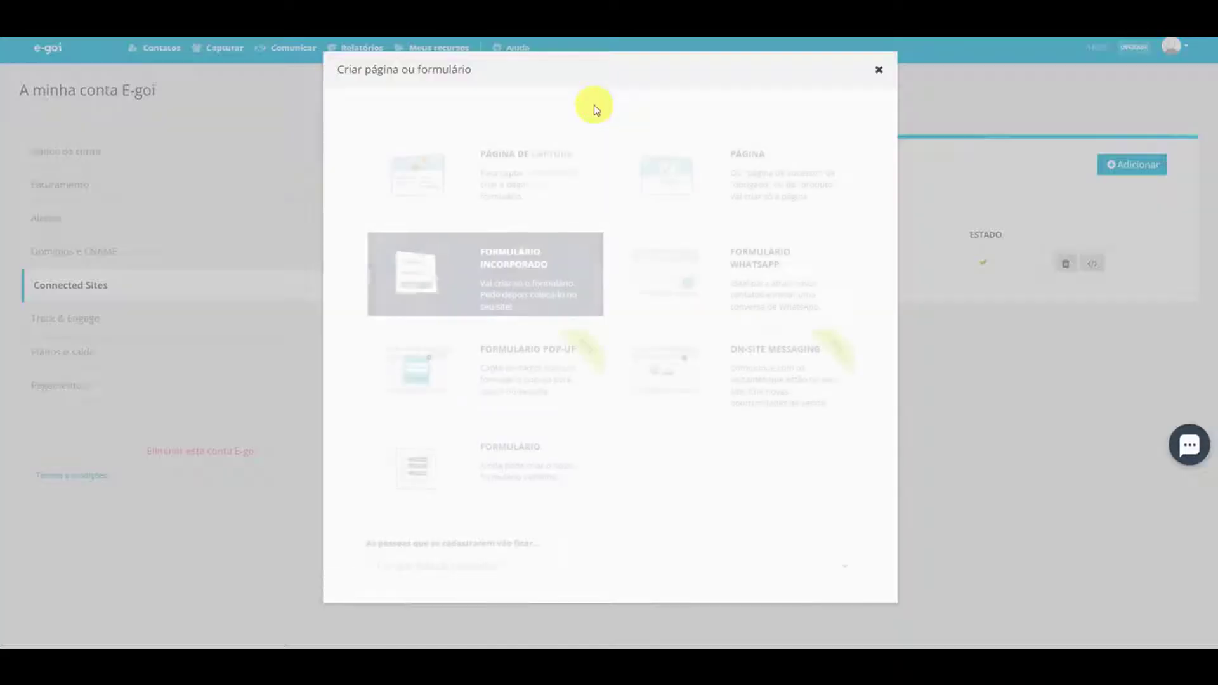
pyautogui.click(535, 289)
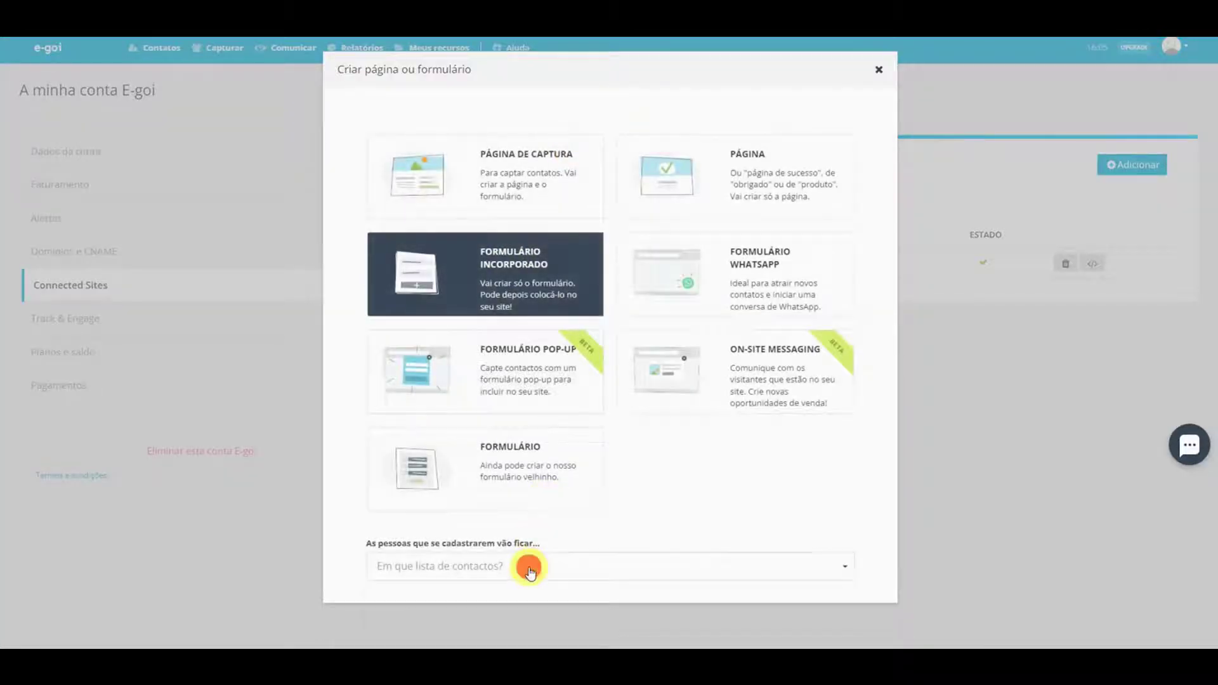
pyautogui.click(531, 565)
pyautogui.click(513, 594)
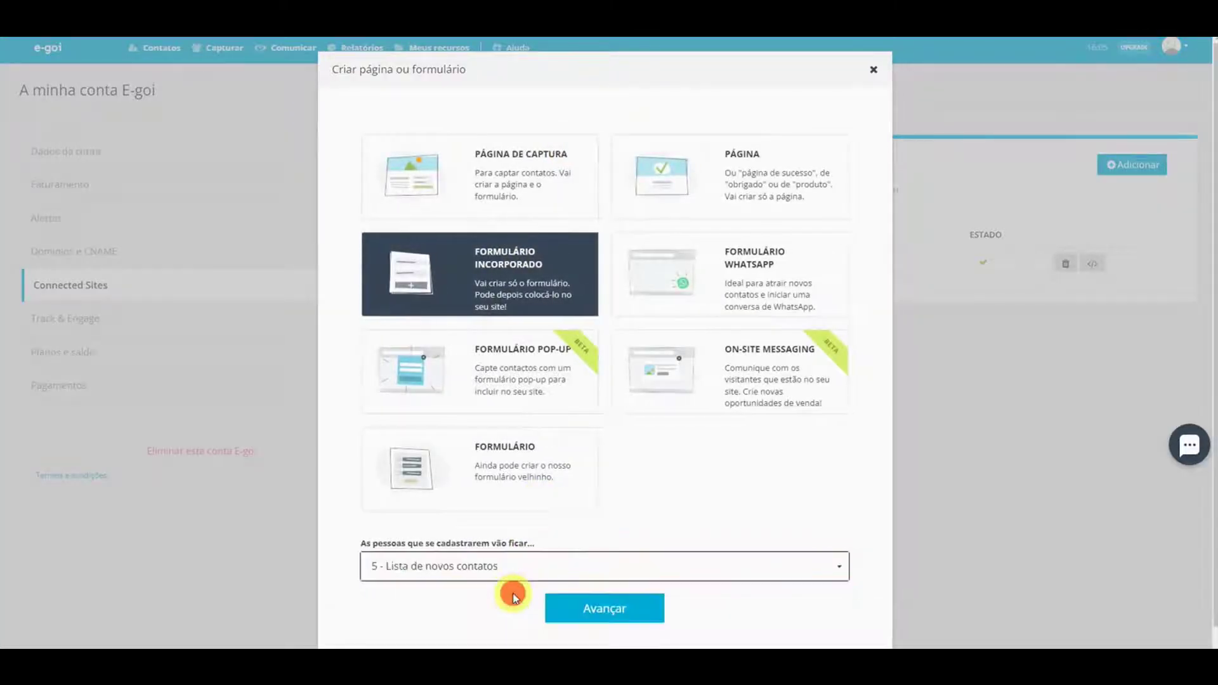
pyautogui.click(571, 609)
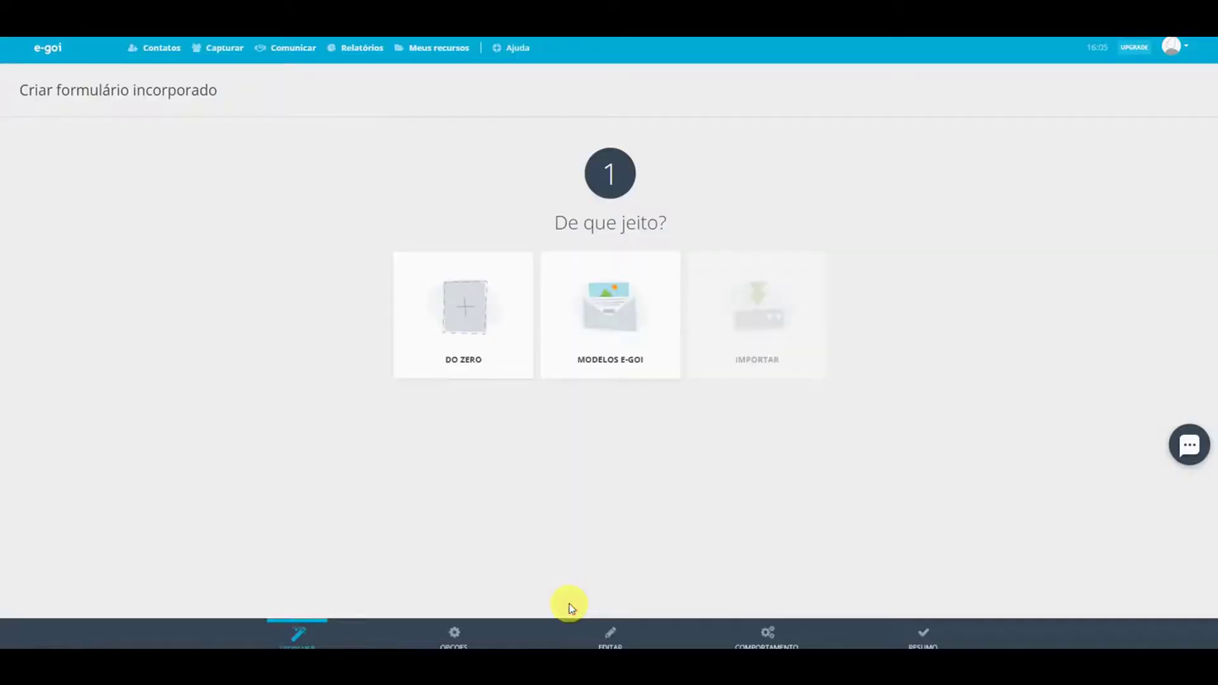
# Base the form on the E-goi Newsletter template, name it "PromoPet", and proceed through the options to the editor.
pyautogui.click(593, 309)
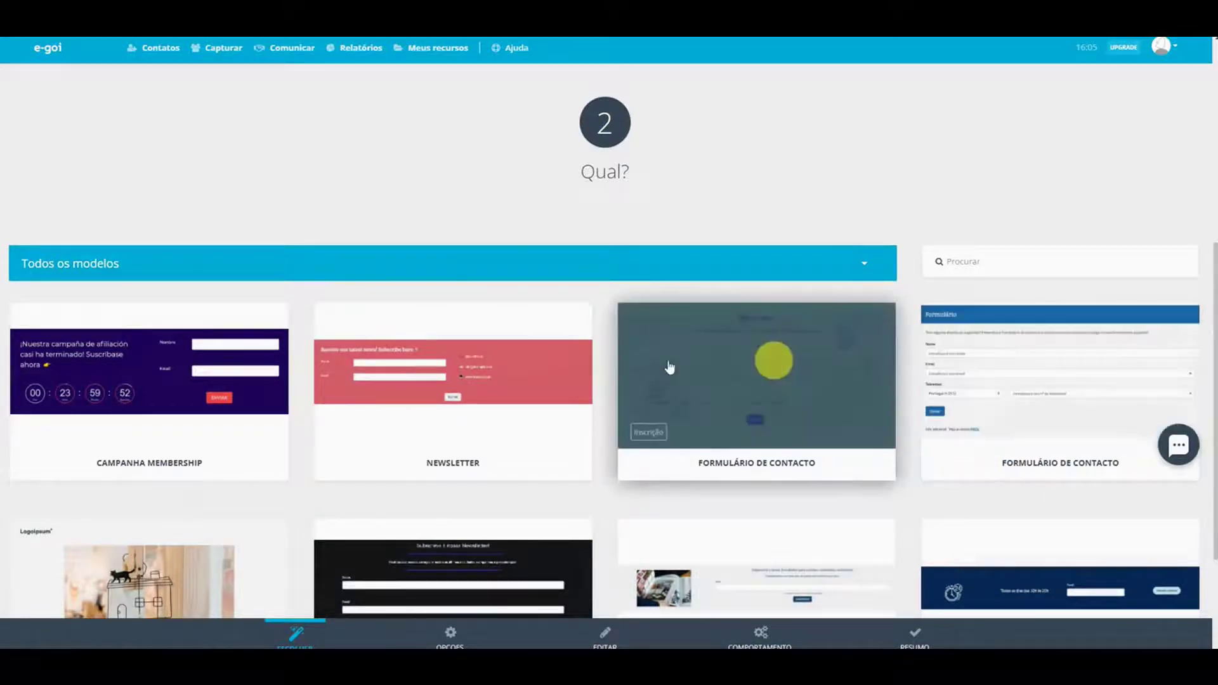
pyautogui.click(432, 374)
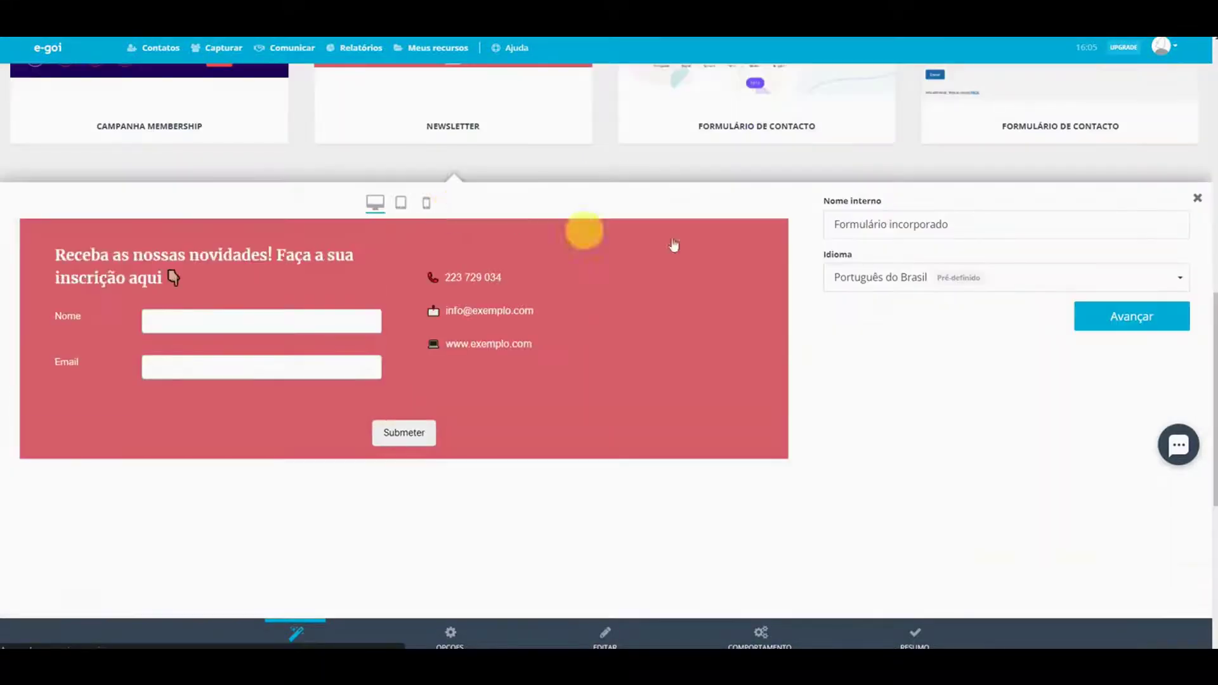
pyautogui.moveTo(989, 229); pyautogui.dragTo(821, 234)
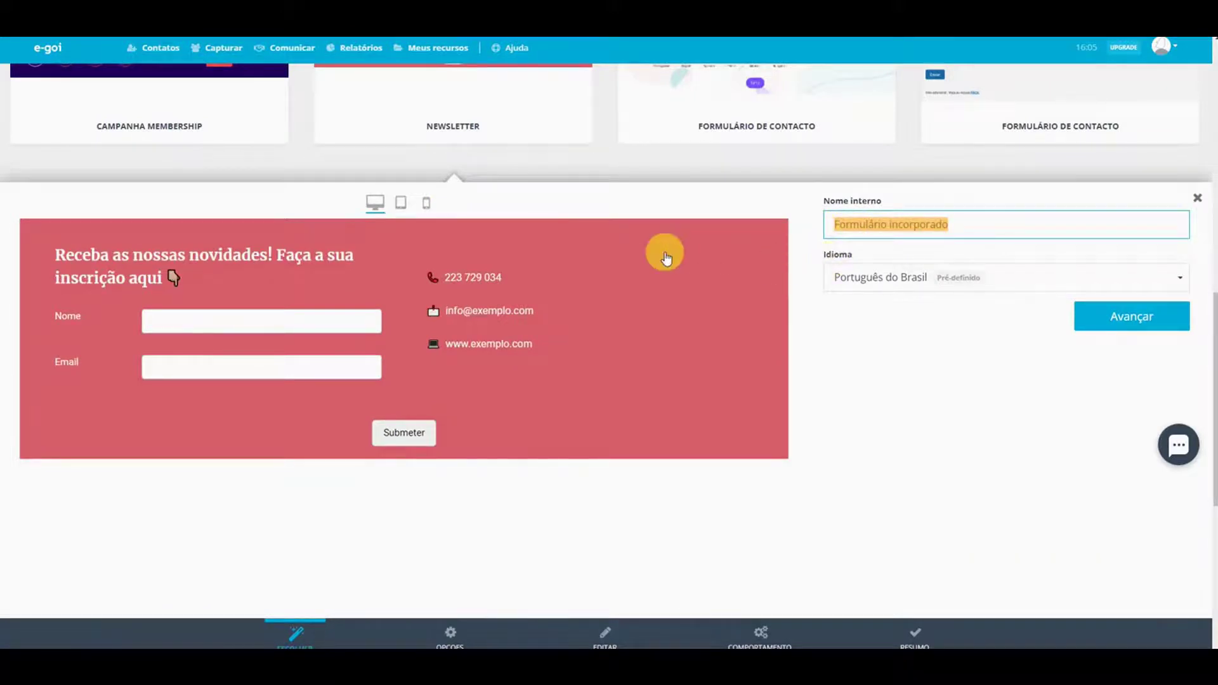
pyautogui.write('PromoPet')
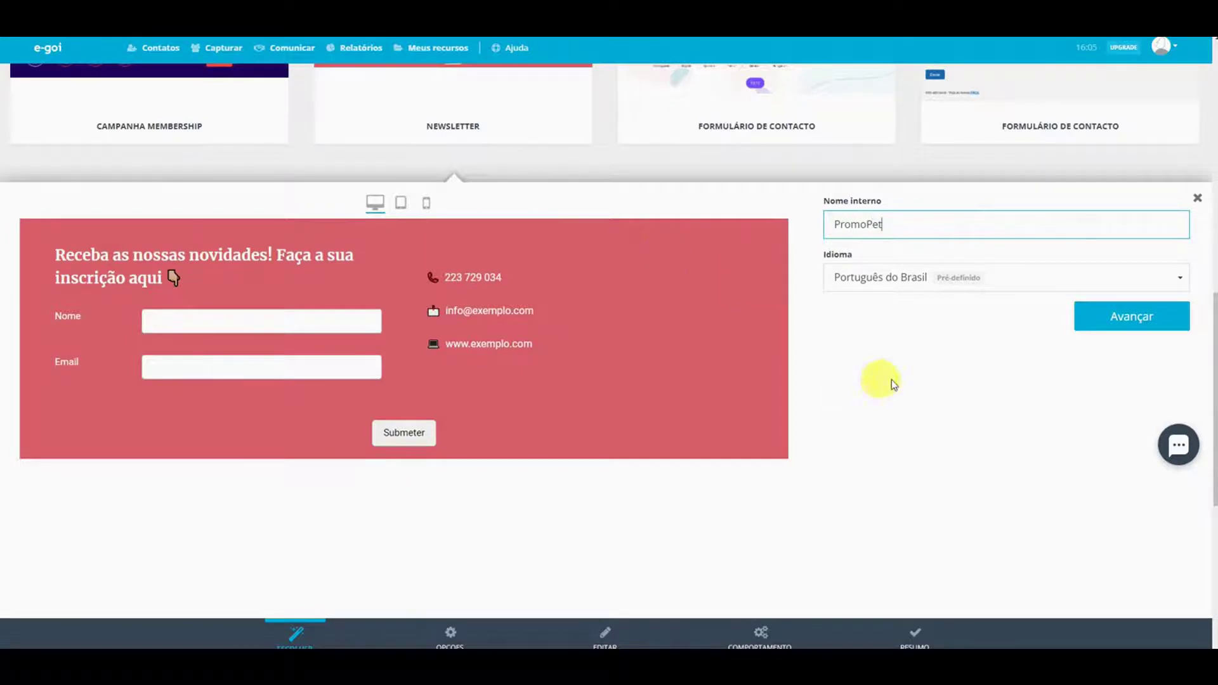
pyautogui.click(1095, 322)
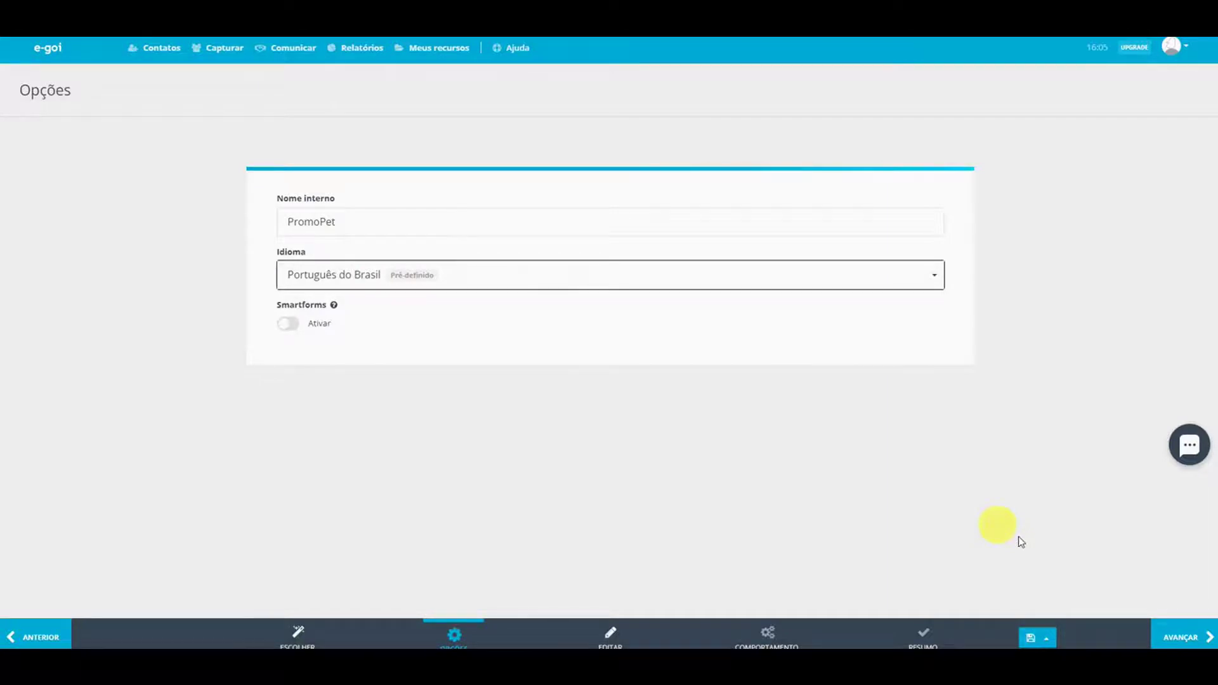
pyautogui.click(1157, 635)
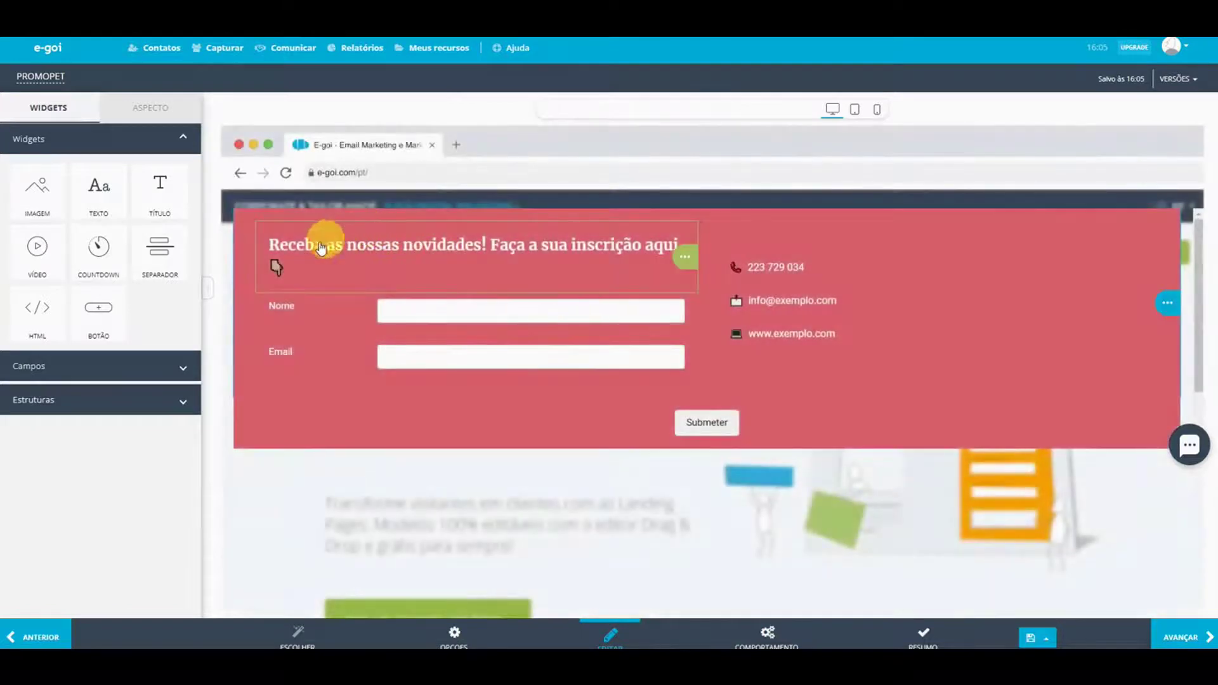
# Replace the form's heading text with "Abracãodabra! Novidades mágicas e fresquinhas", keeping the pointing-hand emoji.
pyautogui.click(313, 245)
pyautogui.doubleClick(314, 245)
pyautogui.write('Abracadabra! Novidades má')
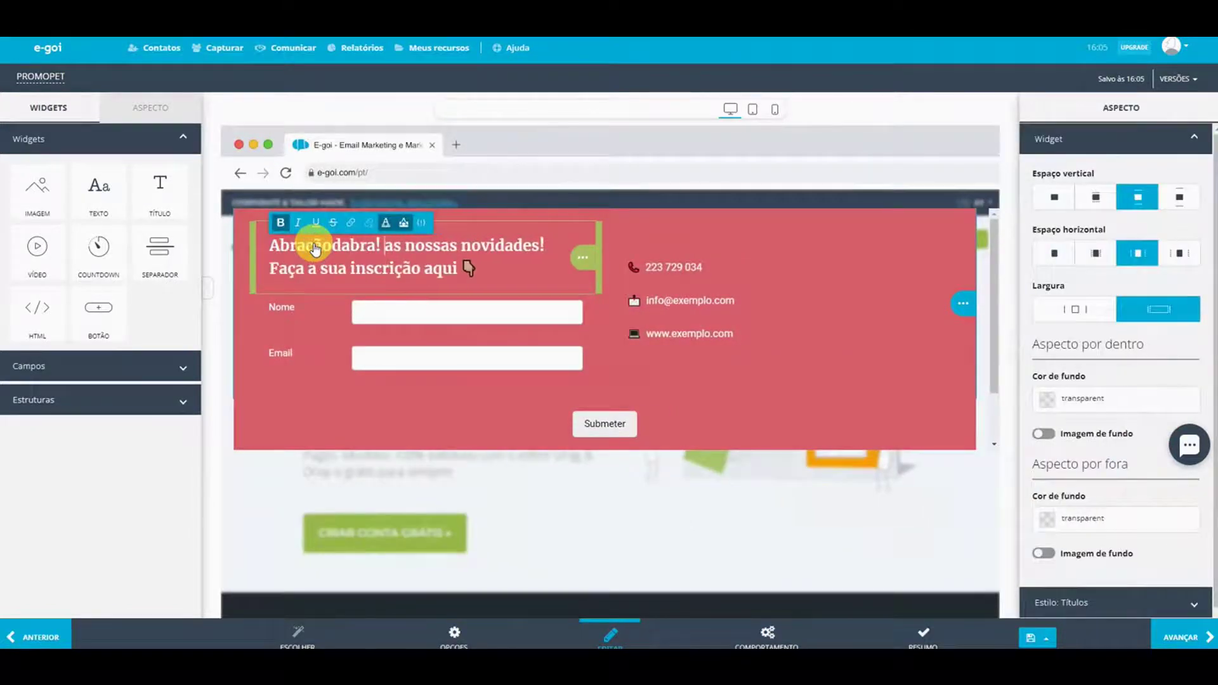
pyautogui.write('gicas e fresquinh')
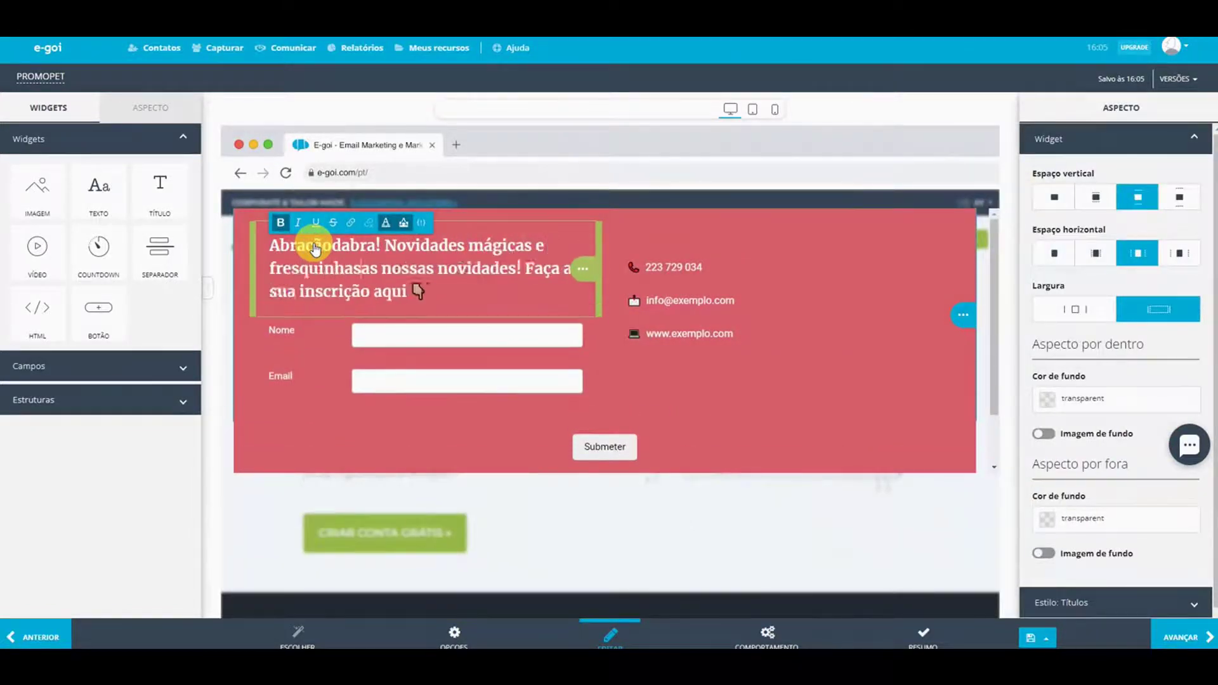
pyautogui.hotkey('ctrl', 'shift', 'End')
pyautogui.press('Delete')
# Set the inner background colour of the form's main section to dark brown #523B3D.
pyautogui.click(666, 331)
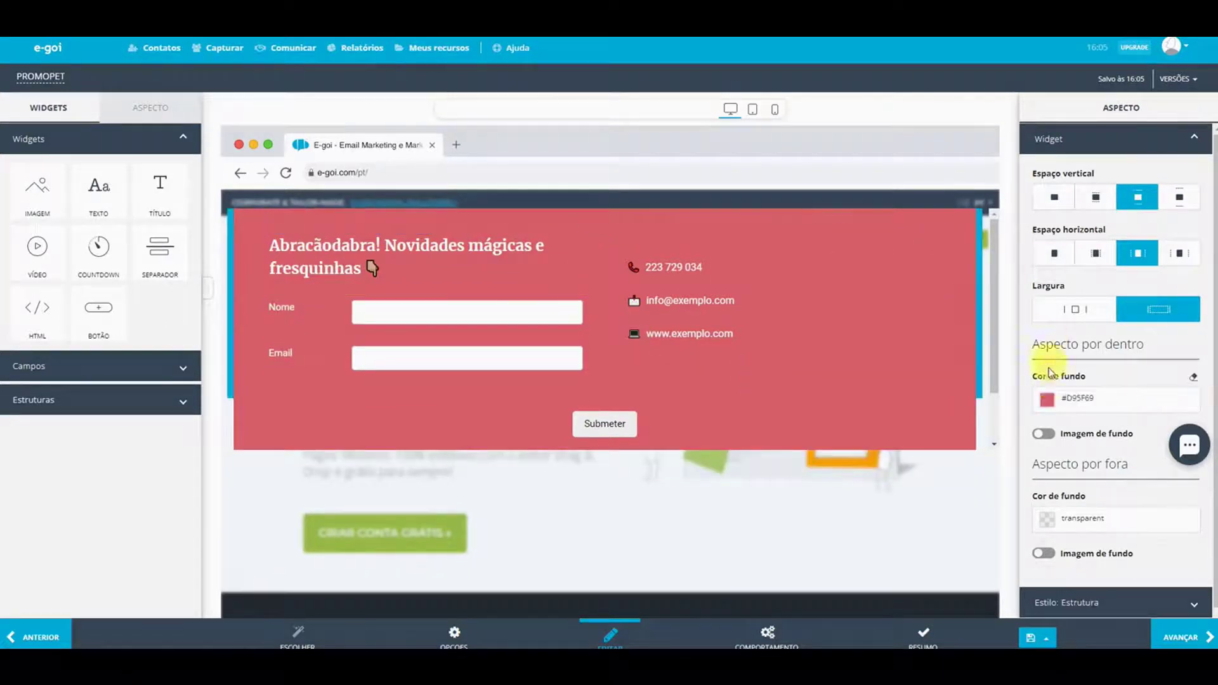
pyautogui.click(1047, 399)
pyautogui.click(1083, 222)
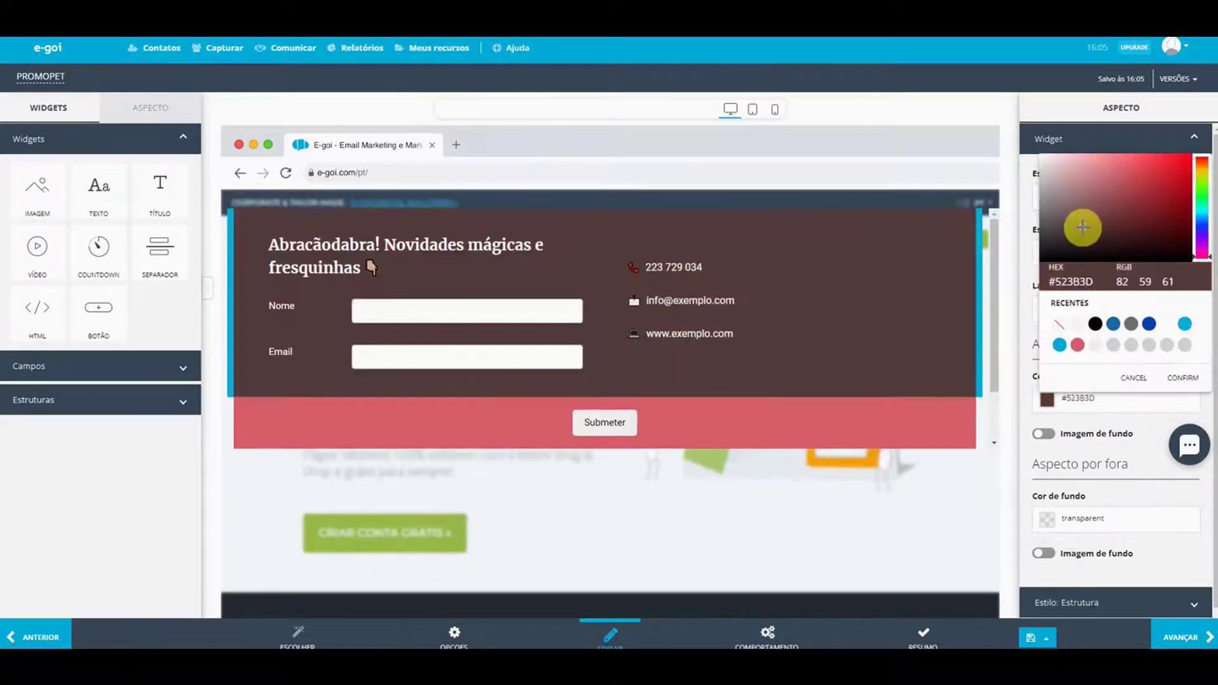
# Set the inner background colour of the section holding the Submeter button to #564747.
pyautogui.click(785, 431)
pyautogui.click(1172, 107)
pyautogui.click(1074, 399)
pyautogui.write('transparent')
pyautogui.click(1078, 401)
pyautogui.moveTo(1068, 237)
pyautogui.mouseDown()
pyautogui.moveTo(1077, 222)
pyautogui.moveTo(1065, 225)
pyautogui.mouseUp()
pyautogui.click(1183, 378)
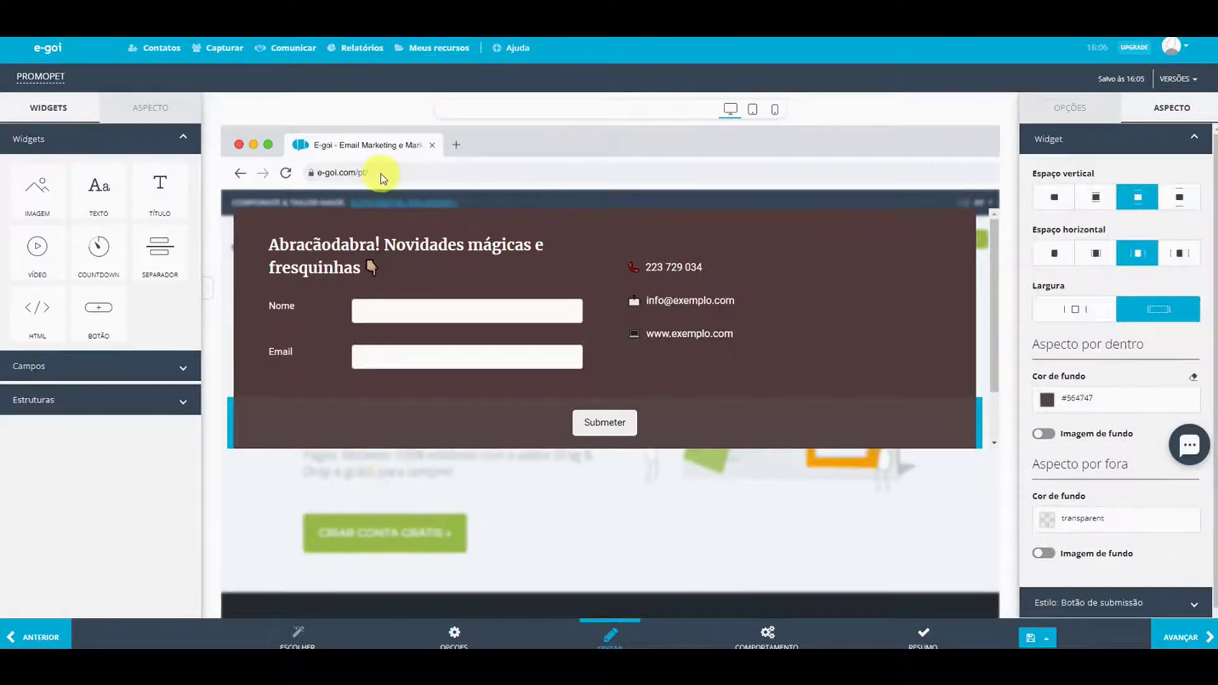
# Proceed to the form behaviour settings and associate the tag "Valioso (comprou produto)" with the contacts.
pyautogui.click(1177, 636)
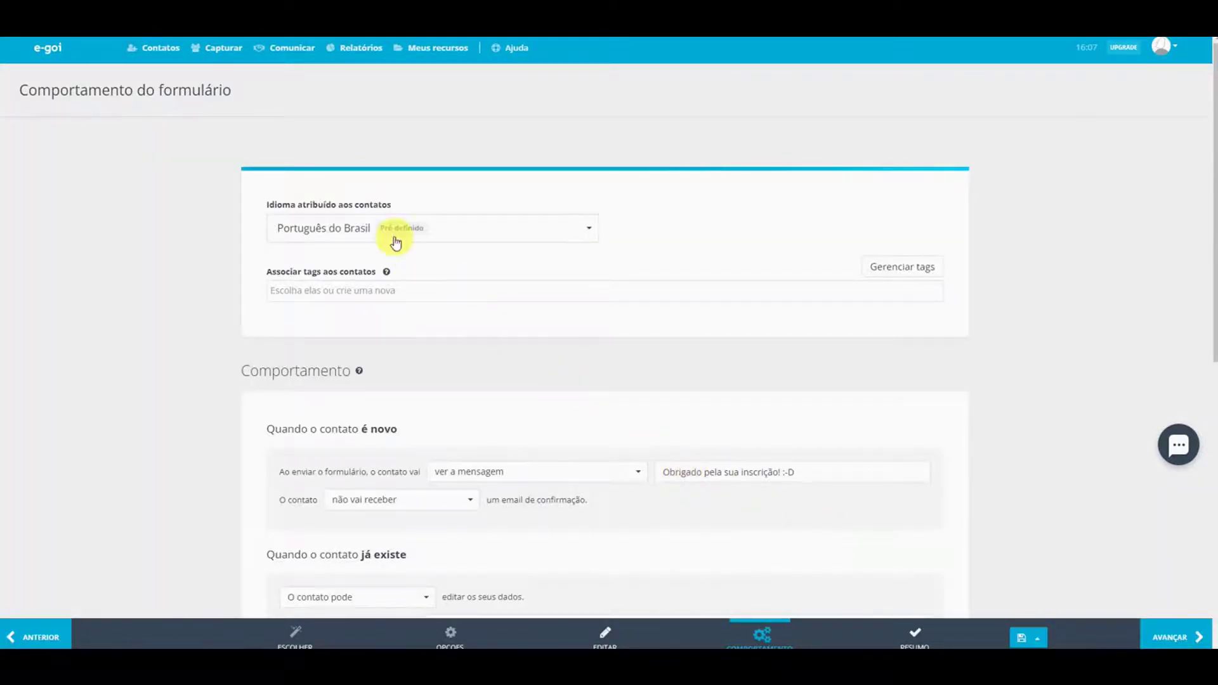
pyautogui.click(367, 290)
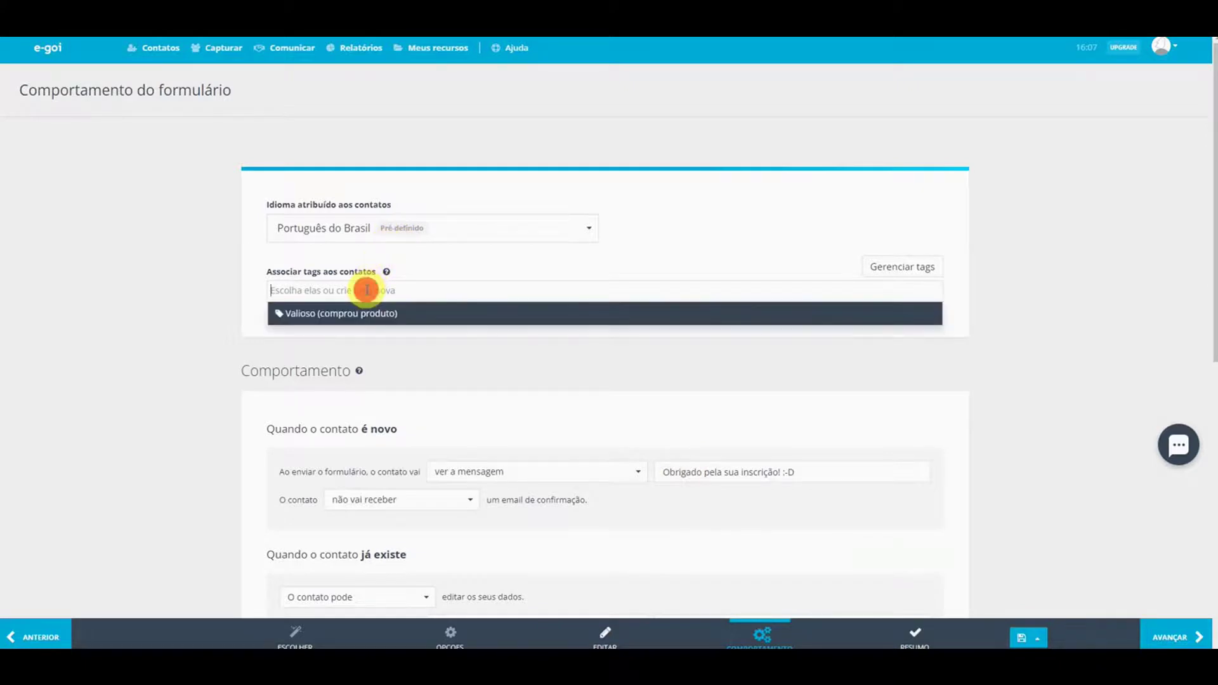
pyautogui.click(358, 315)
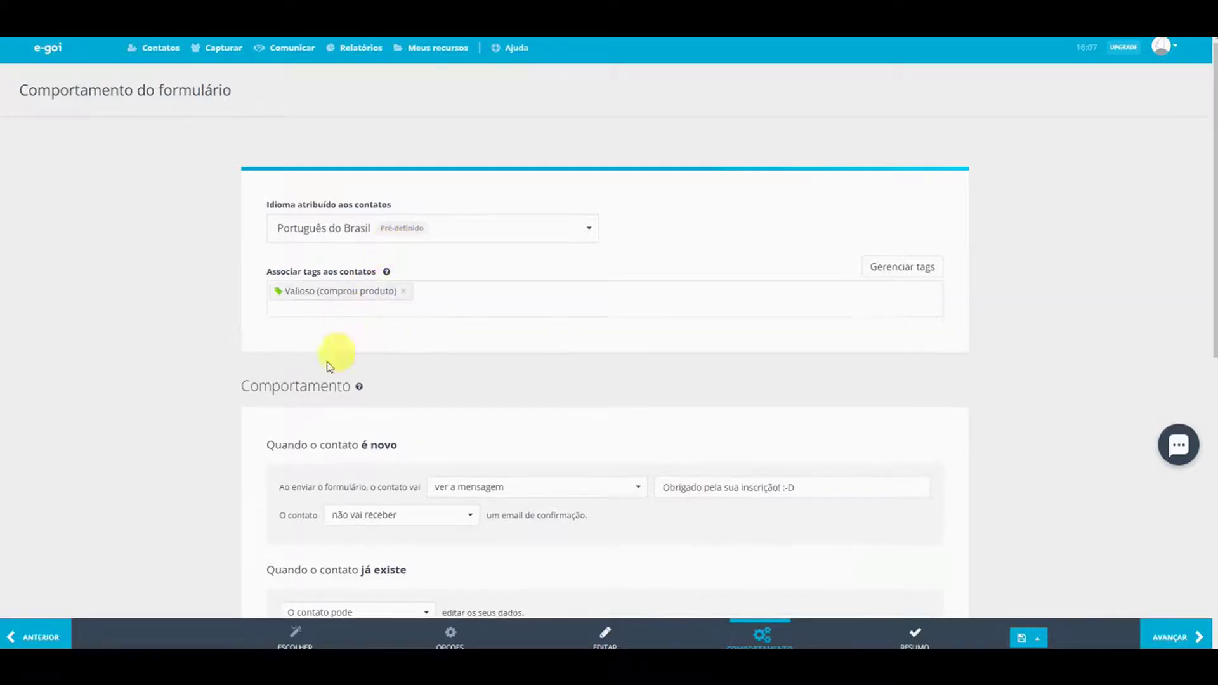
# Set new contacts to receive a confirmation email ("vai receber") after submitting the form.
pyautogui.scroll(-3, 221, 405)
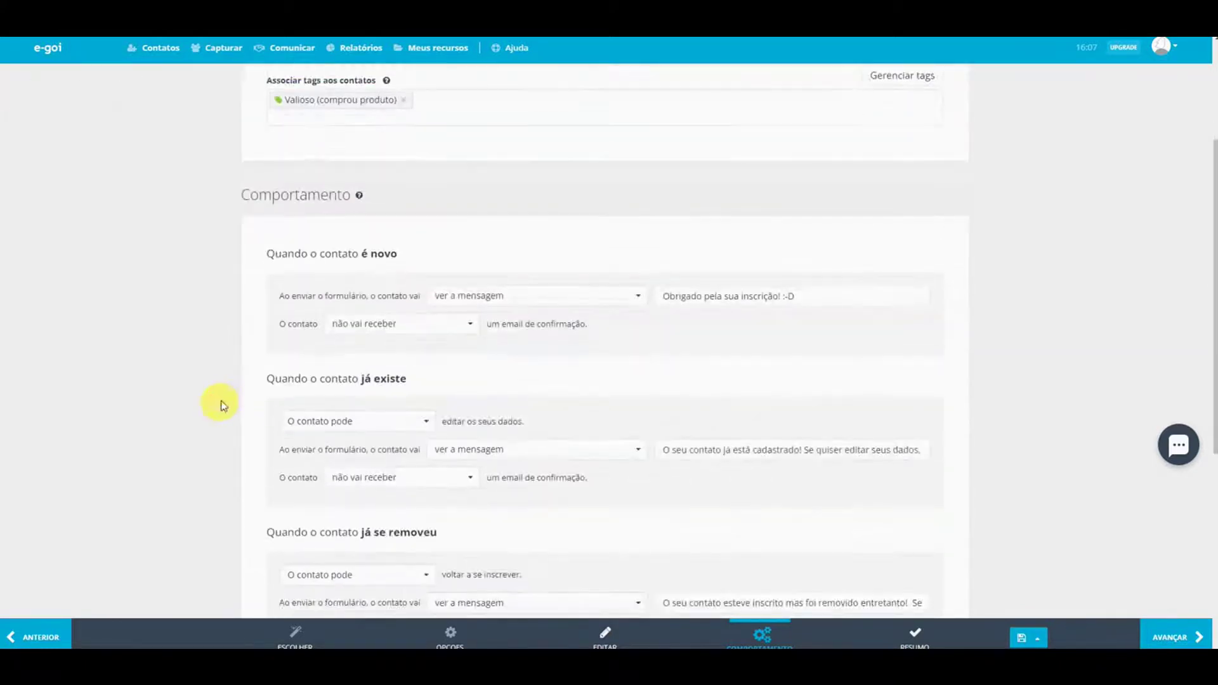
pyautogui.click(397, 332)
pyautogui.click(387, 346)
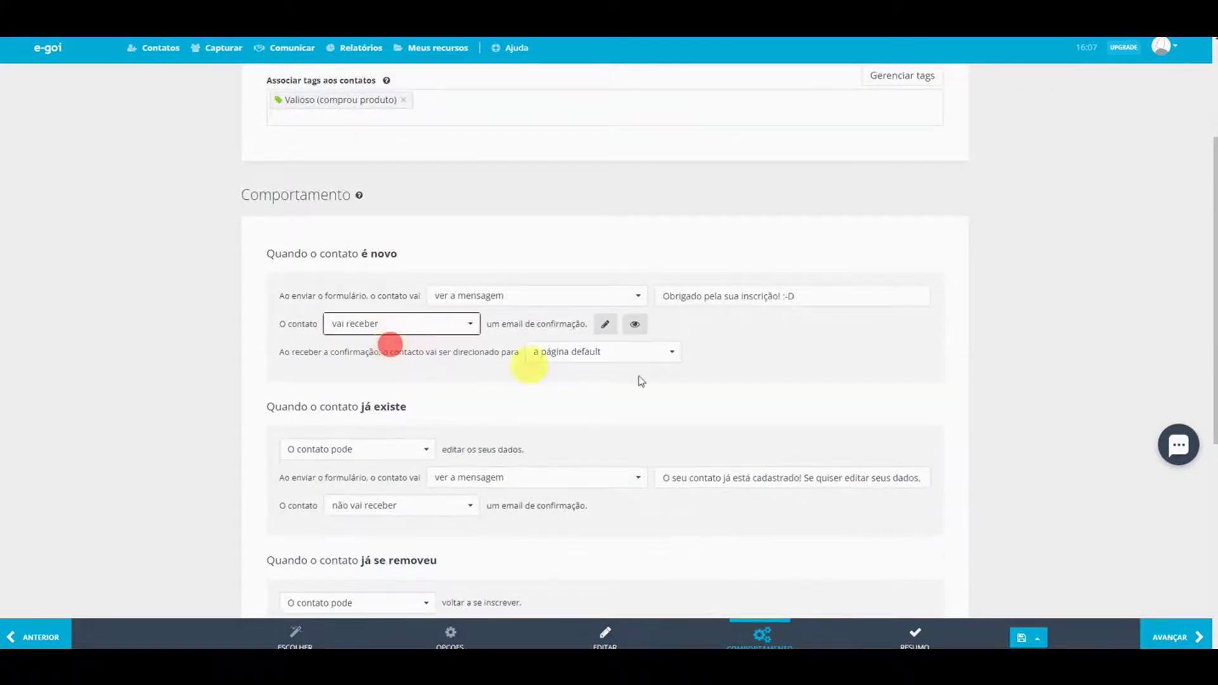
pyautogui.click(1010, 383)
pyautogui.moveTo(1210, 332); pyautogui.dragTo(1182, 267)
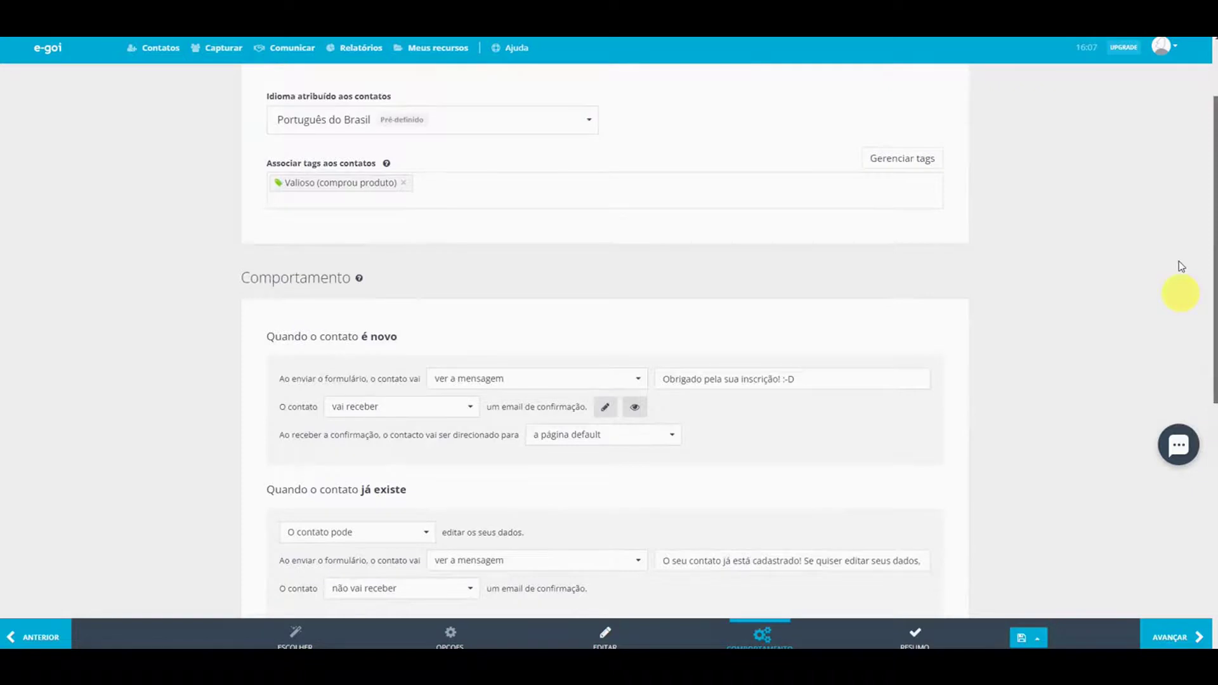
# Proceed to the form summary and activate the embedded form on the connected wixsite.com site.
pyautogui.scroll(2, 1178, 248)
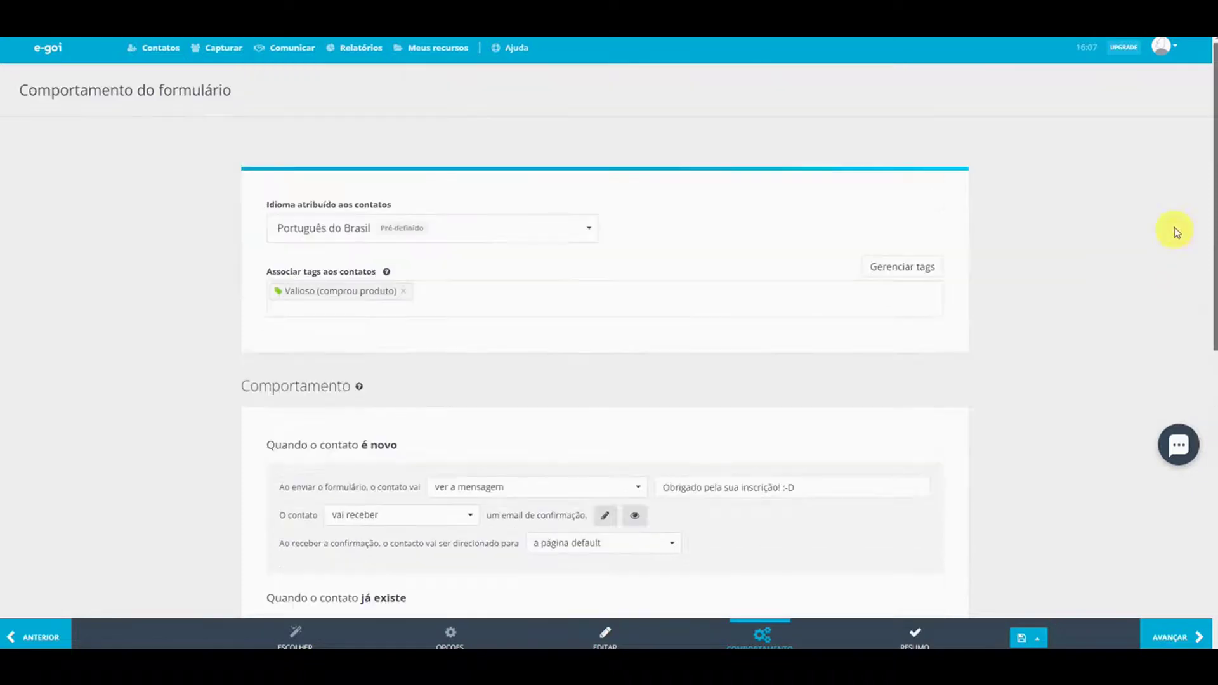
pyautogui.click(1182, 640)
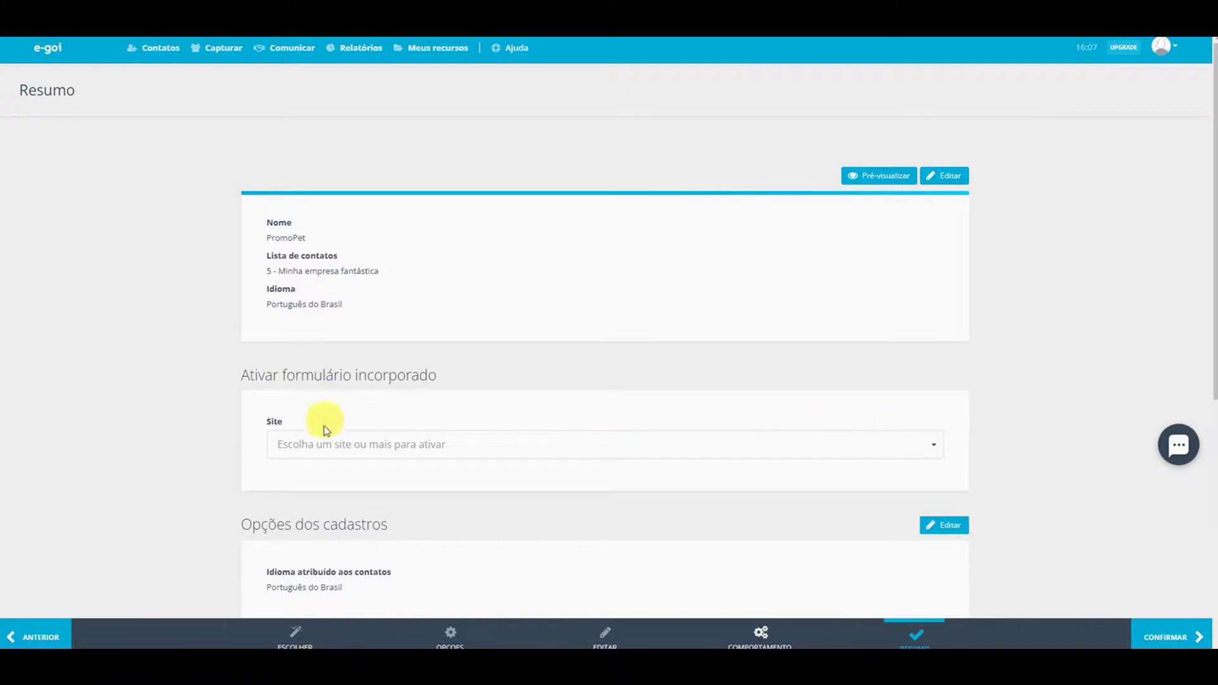
pyautogui.click(319, 447)
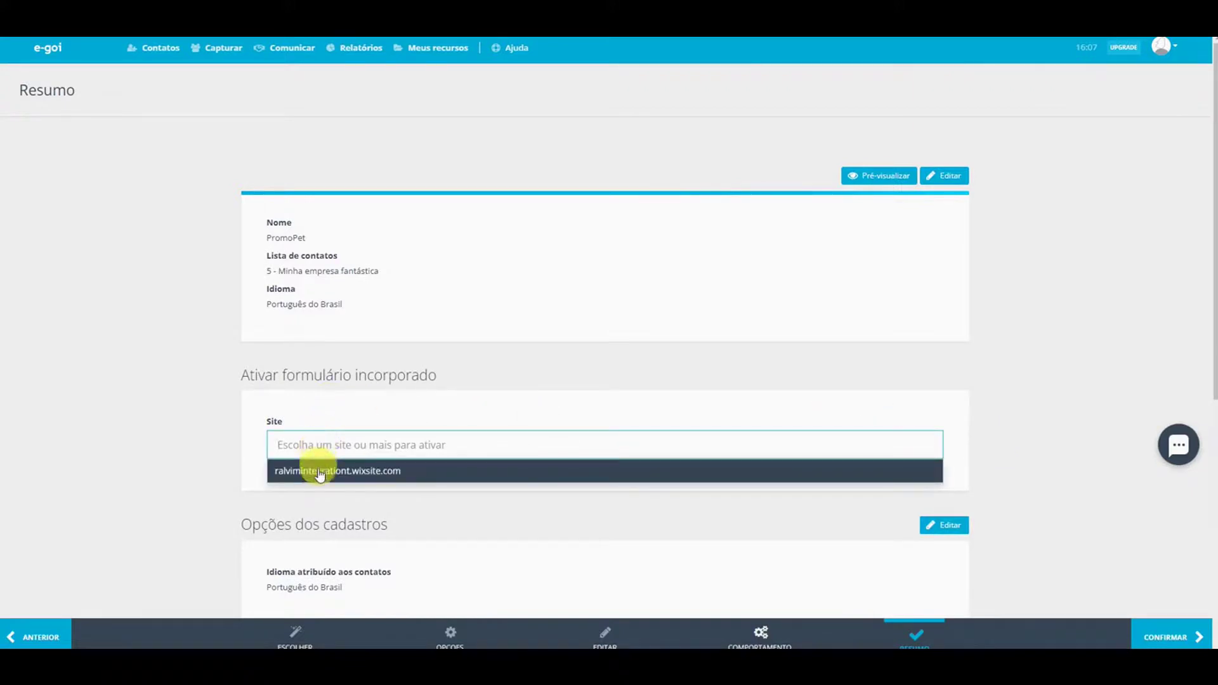
pyautogui.click(318, 470)
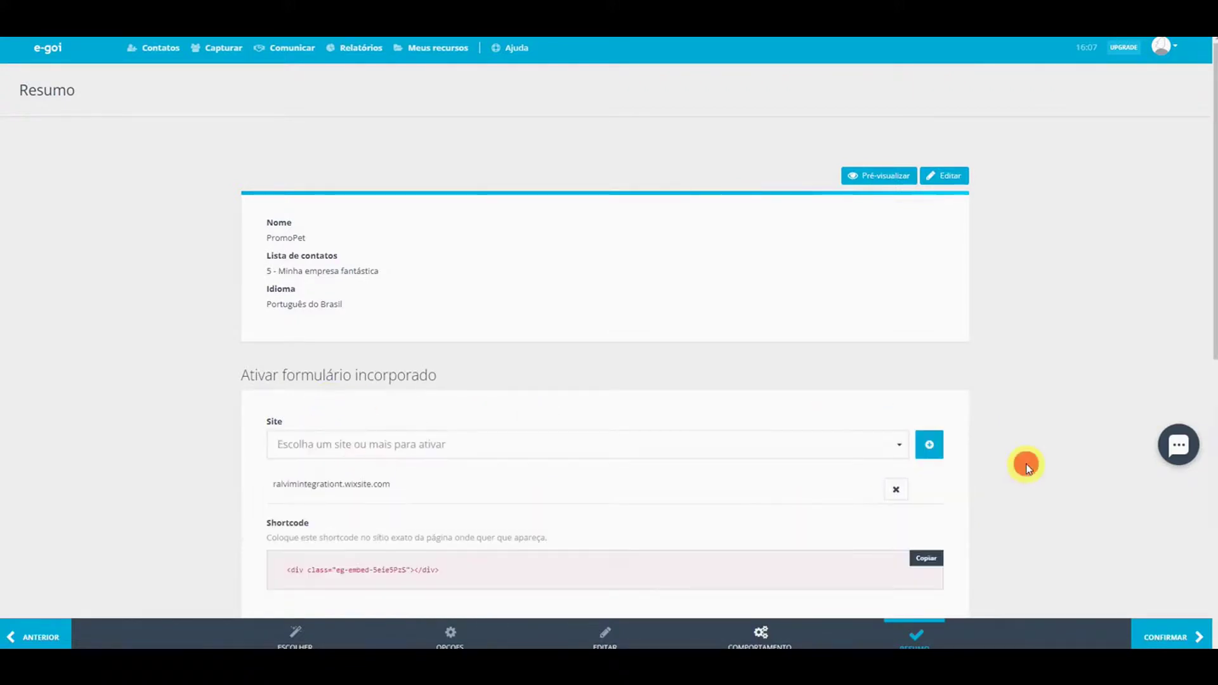
# Copy the embedded form's shortcode from the activation section and dismiss the notifications.
pyautogui.scroll(-3, 613, 469)
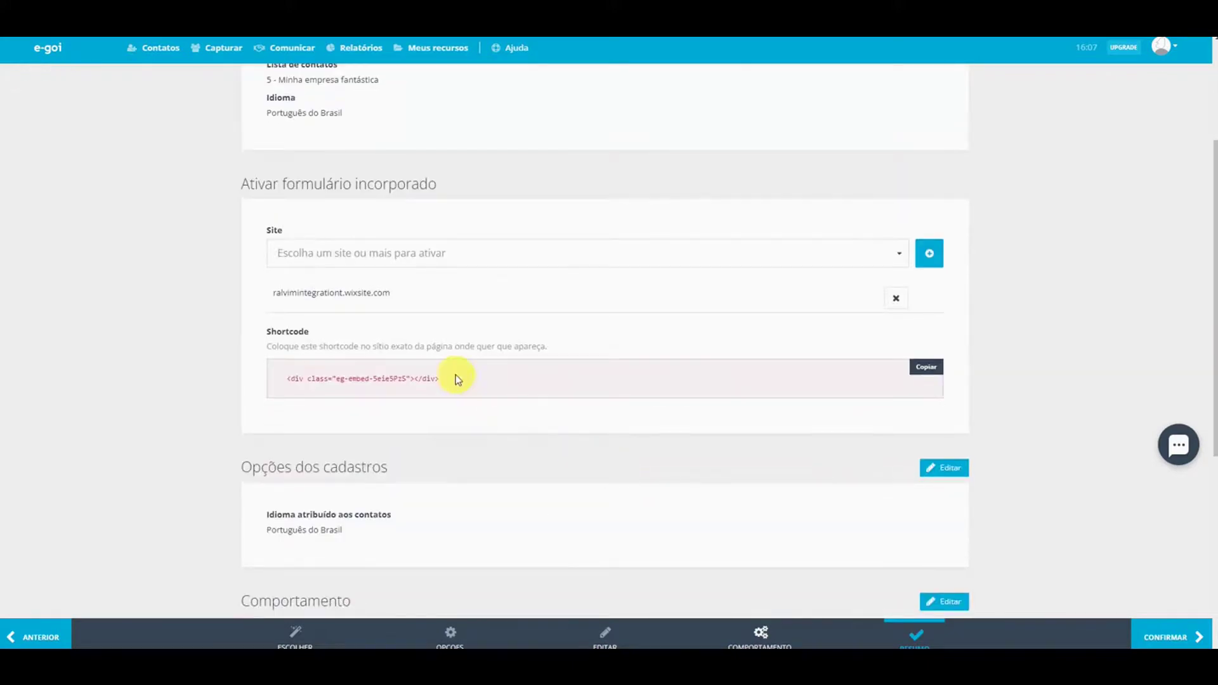
pyautogui.moveTo(447, 379); pyautogui.dragTo(286, 376)
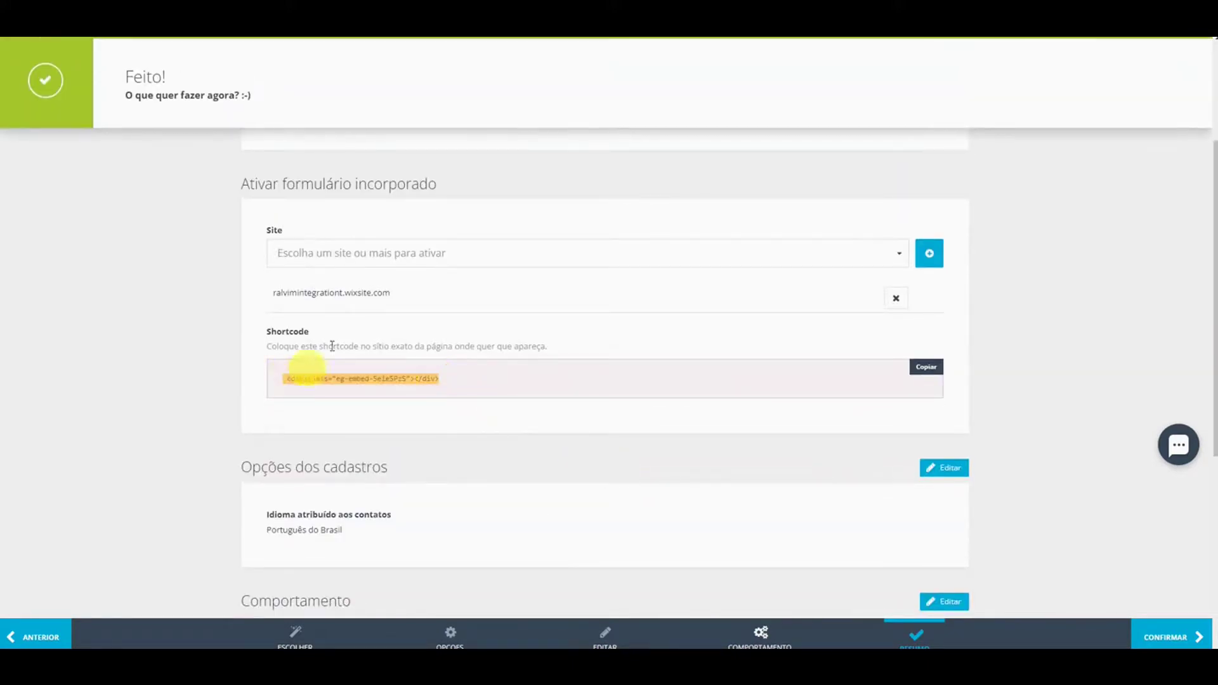
pyautogui.click(463, 97)
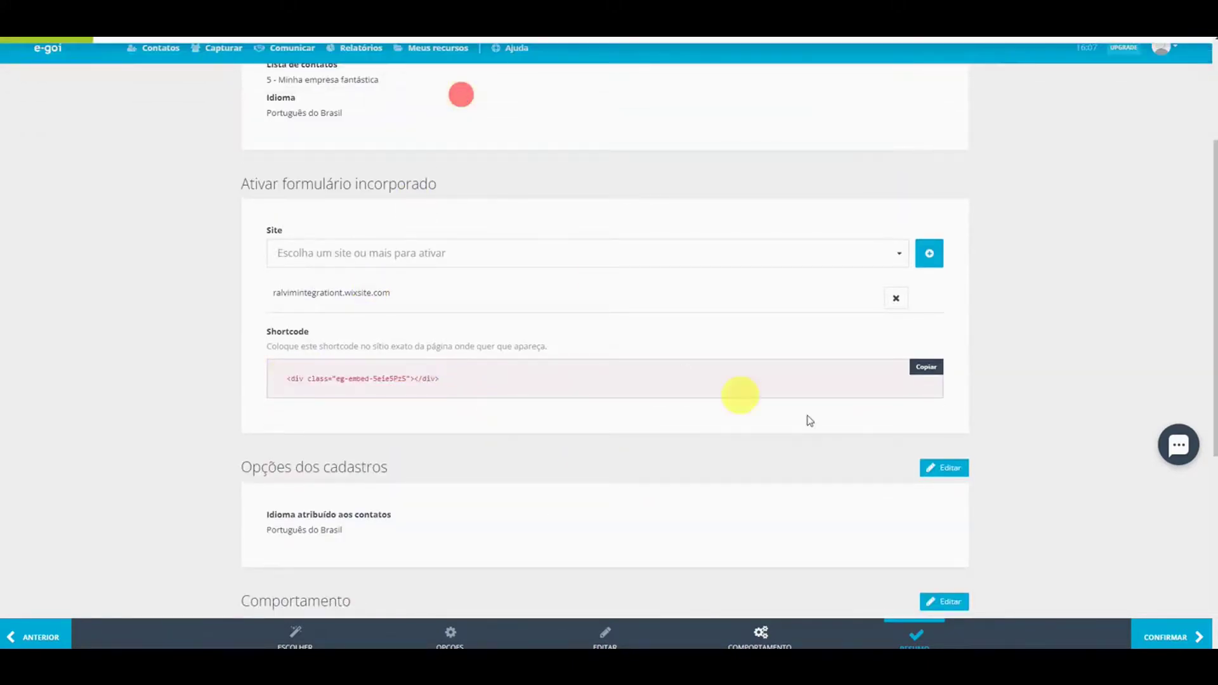
pyautogui.click(916, 368)
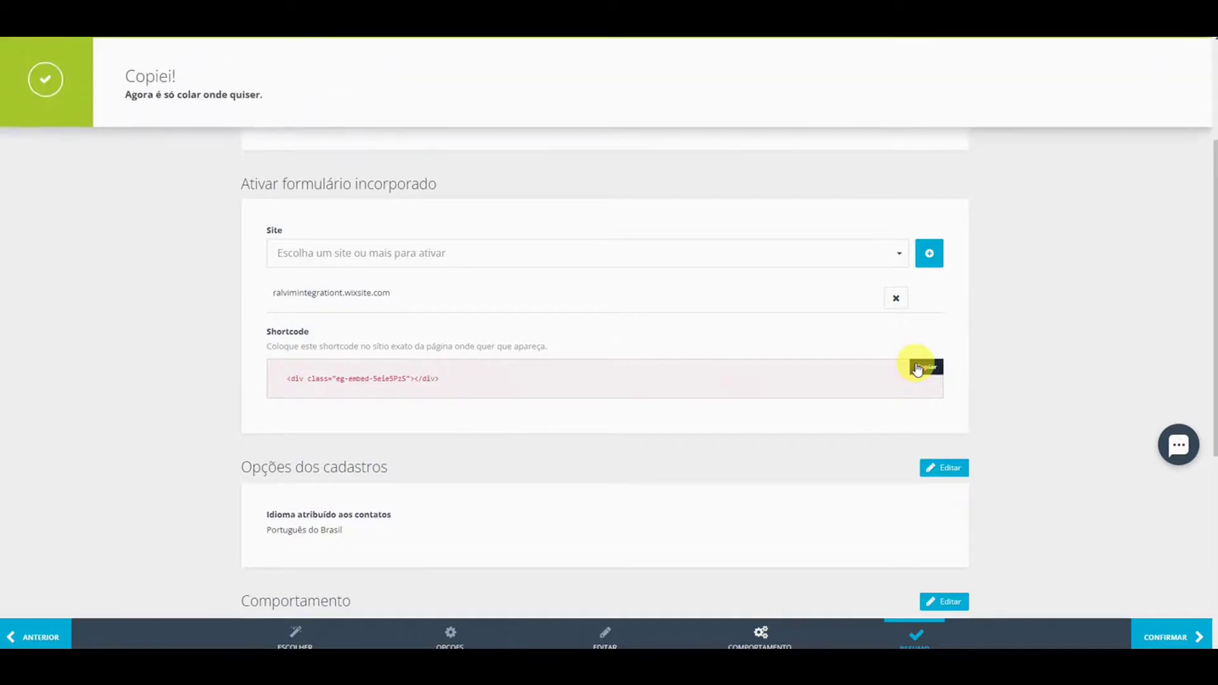
pyautogui.click(438, 109)
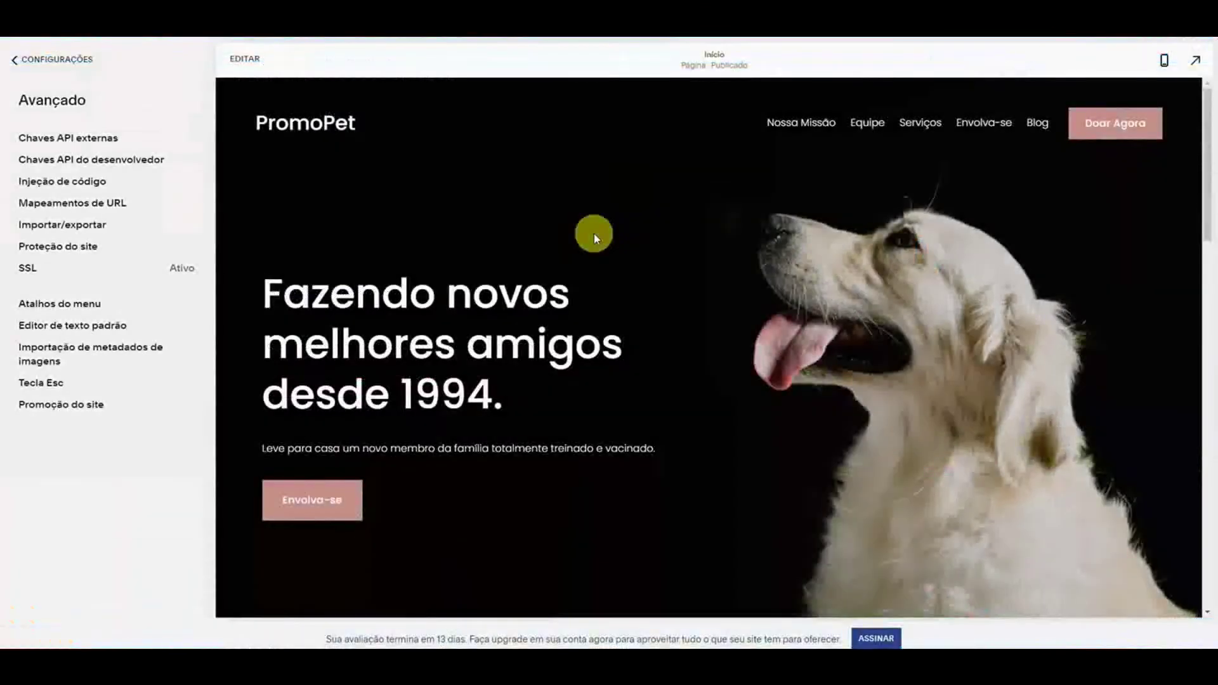
# Switch to the PromoPet website editor, edit the Início page and add a Código block below the introductory text.
pyautogui.click(248, 57)
pyautogui.scroll(-3, 264, 326)
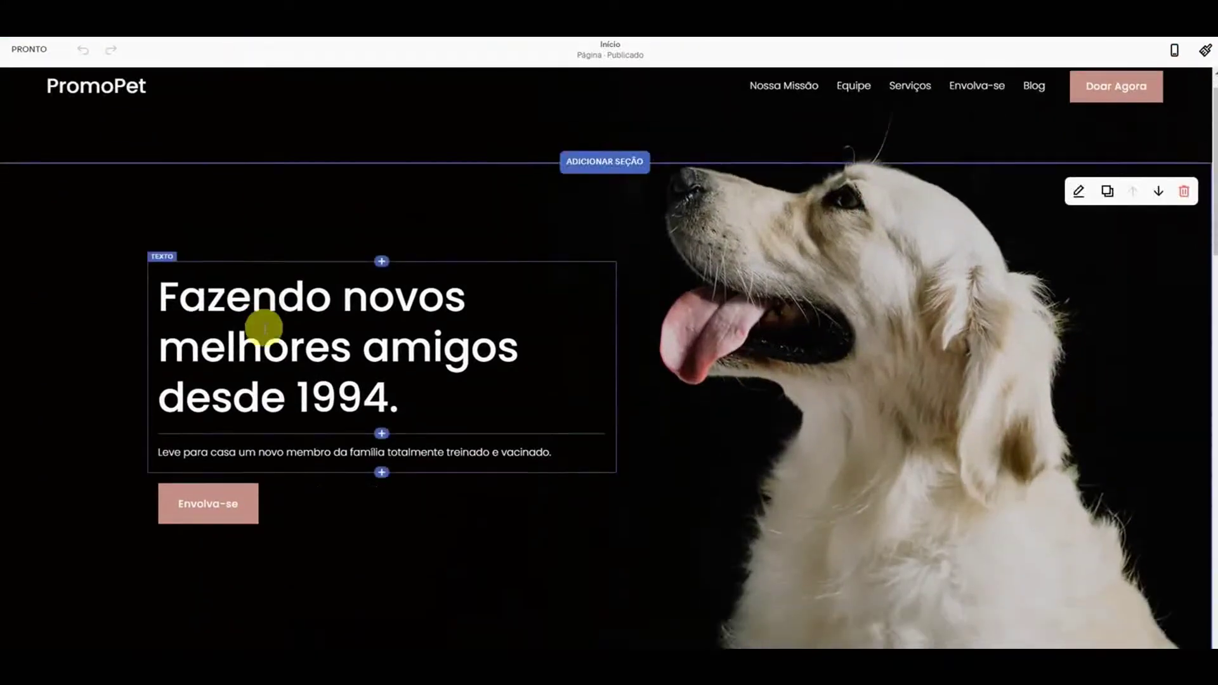
pyautogui.click(381, 380)
pyautogui.scroll(-4, 770, 394)
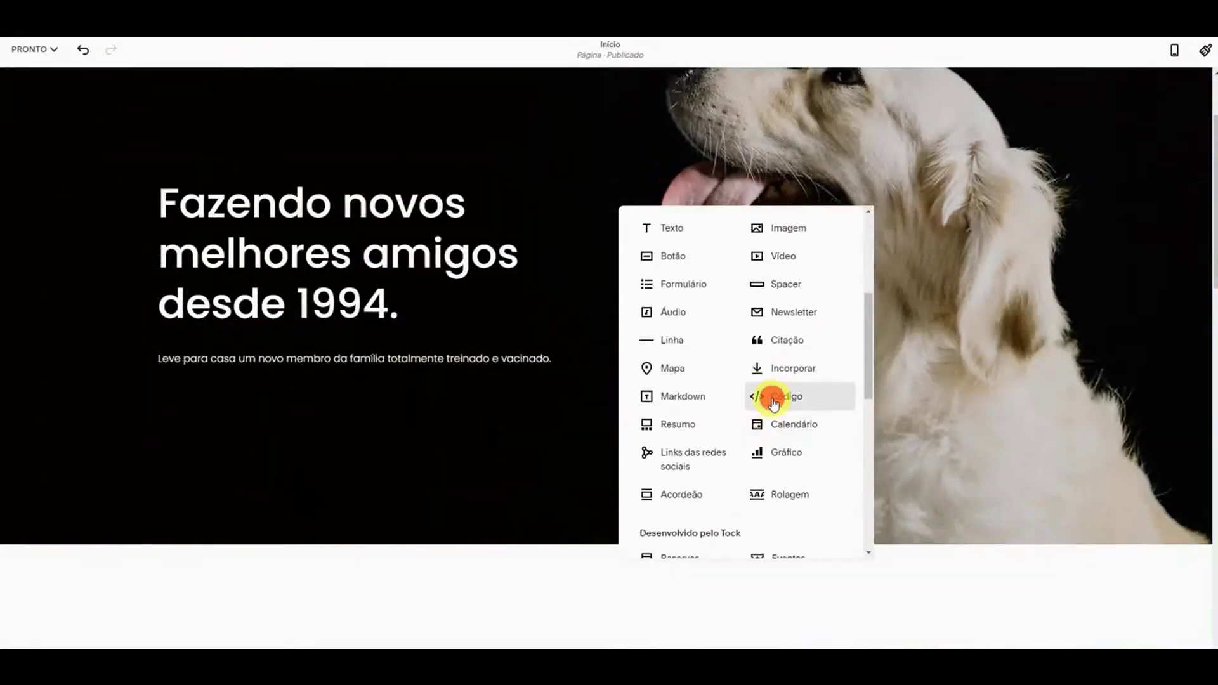
pyautogui.click(769, 397)
# Replace the code block's default HTML content with the copied form shortcode and close the block settings.
pyautogui.moveTo(770, 479); pyautogui.dragTo(605, 473)
pyautogui.hotkey('ctrl', 'v')
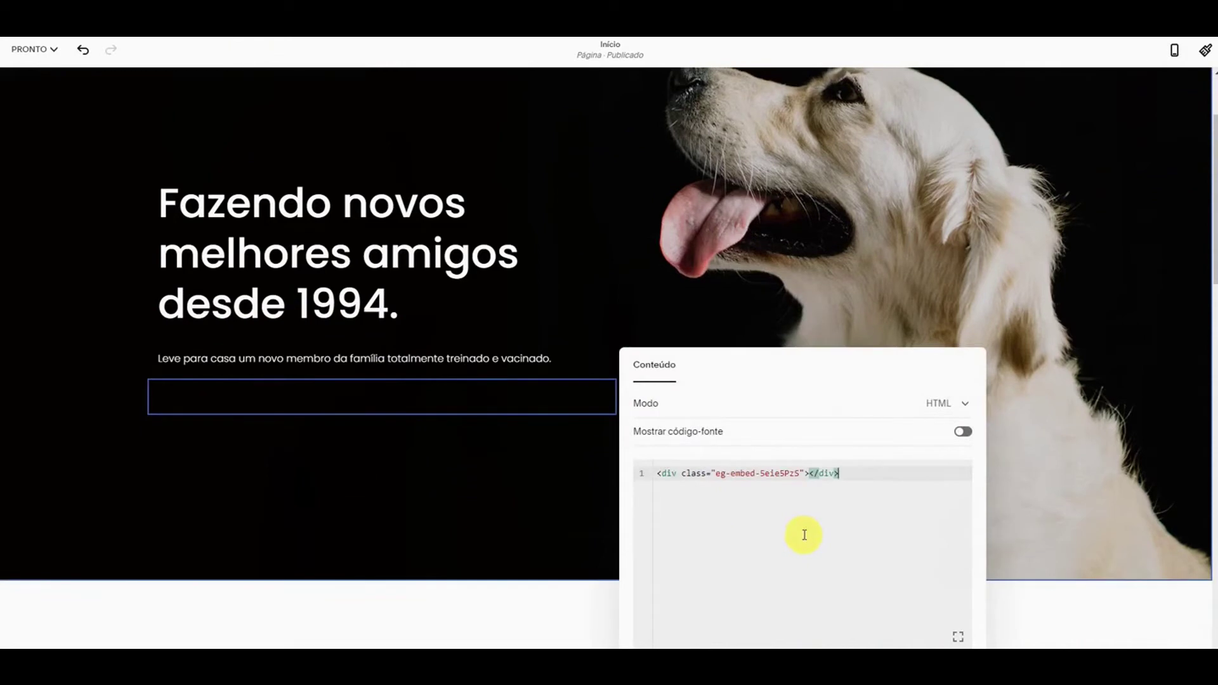
pyautogui.click(528, 516)
# Save the page changes and view the embedded newsletter form on the live PromoPet site.
pyautogui.click(33, 49)
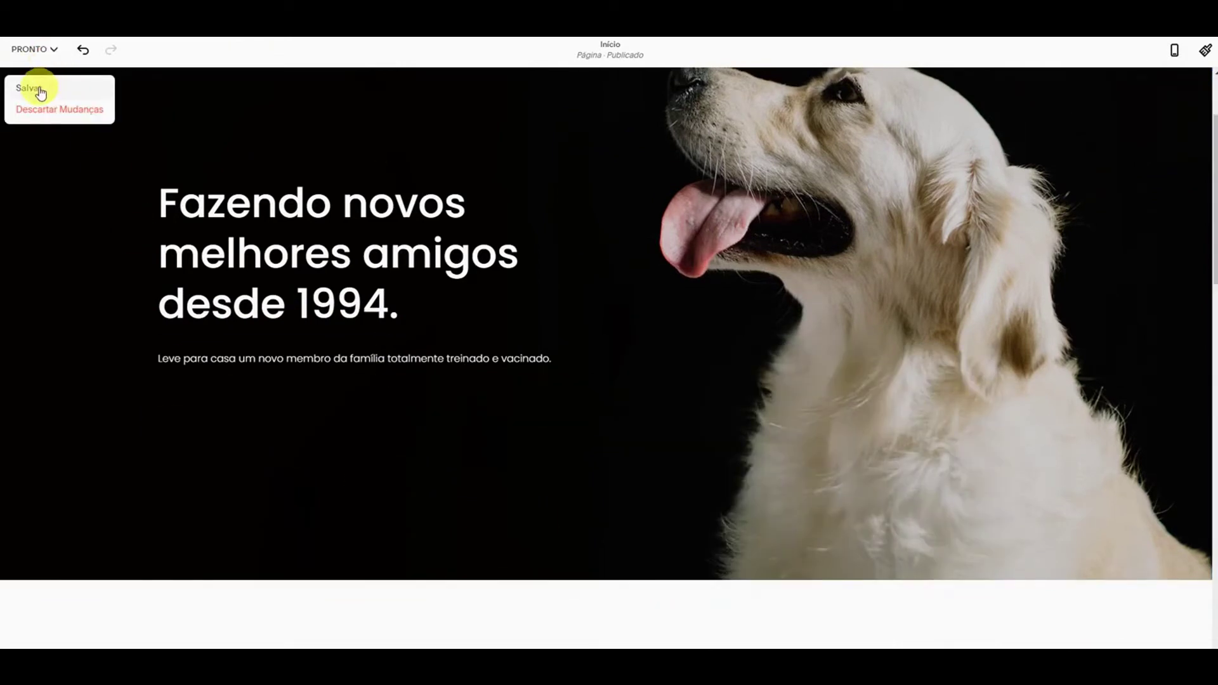
pyautogui.click(40, 90)
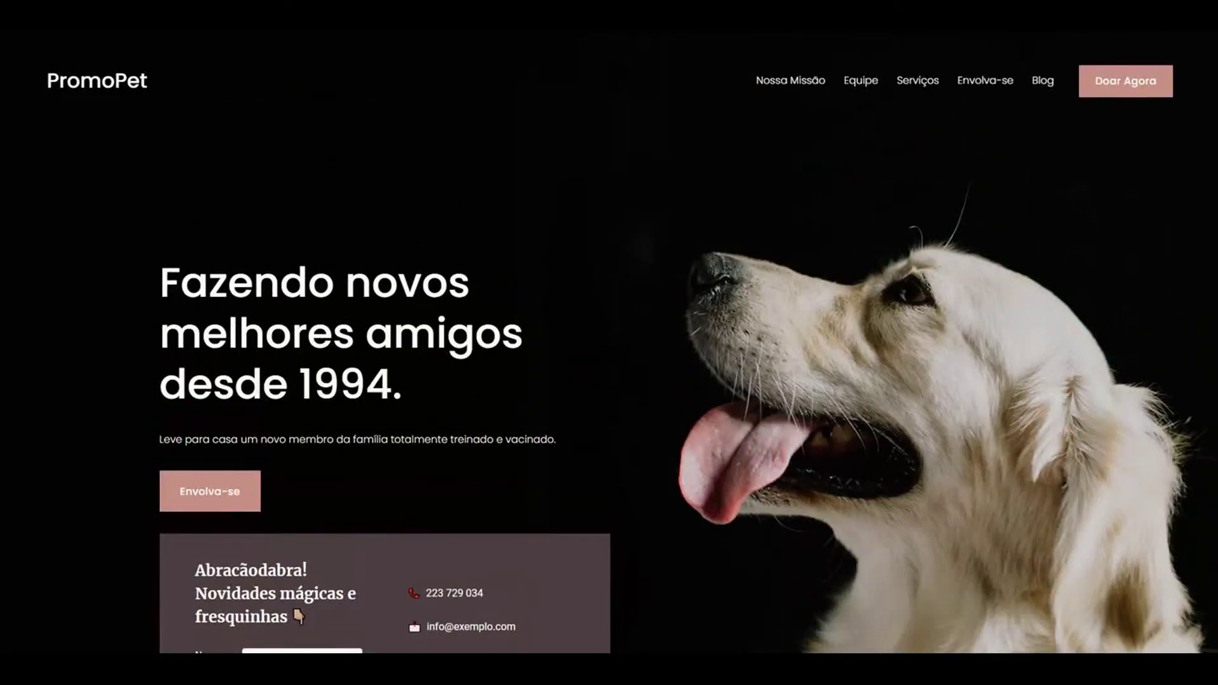
pyautogui.scroll(-3, 990, 439)
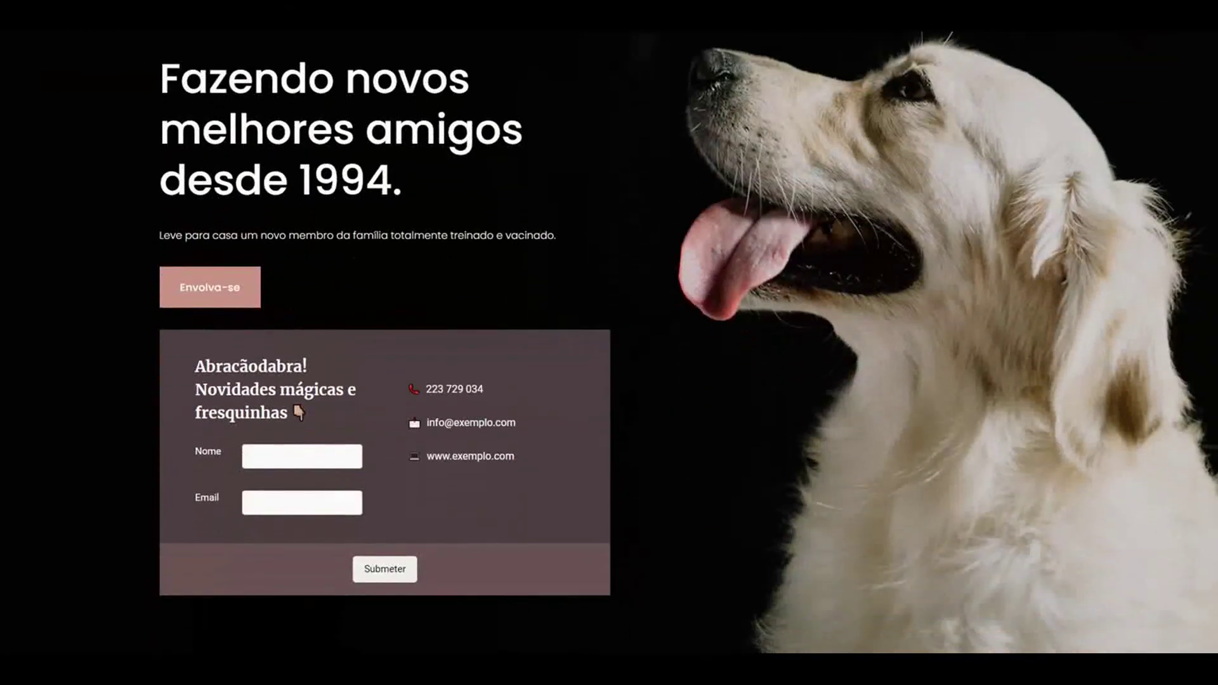